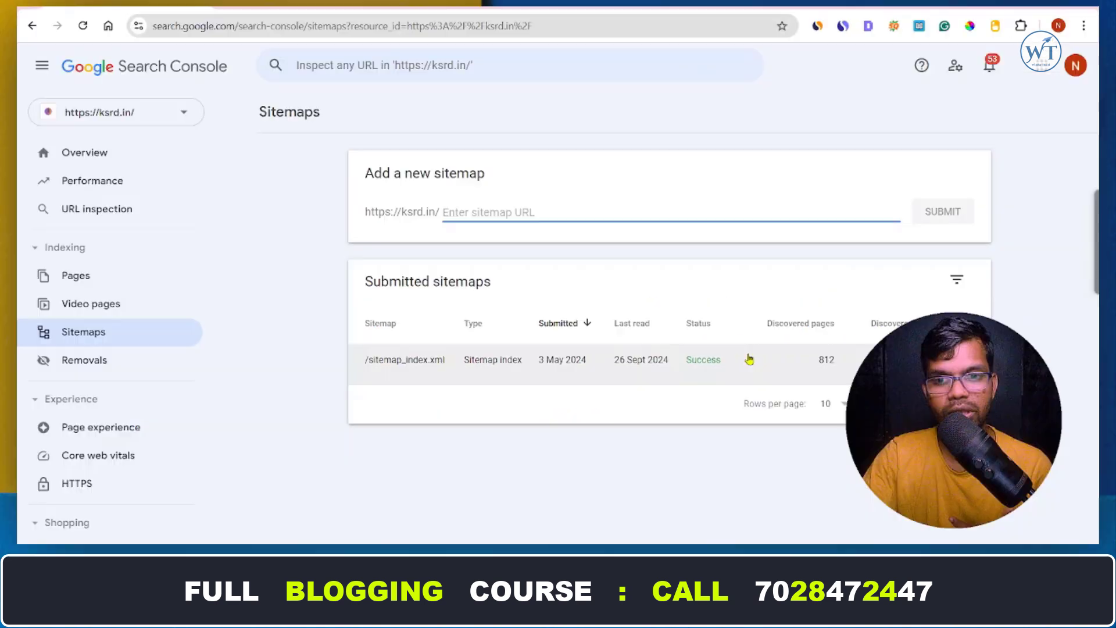
Step: Open the details of the submitted sitemap_index.xml and examine its Sitemaps read section
click(736, 364)
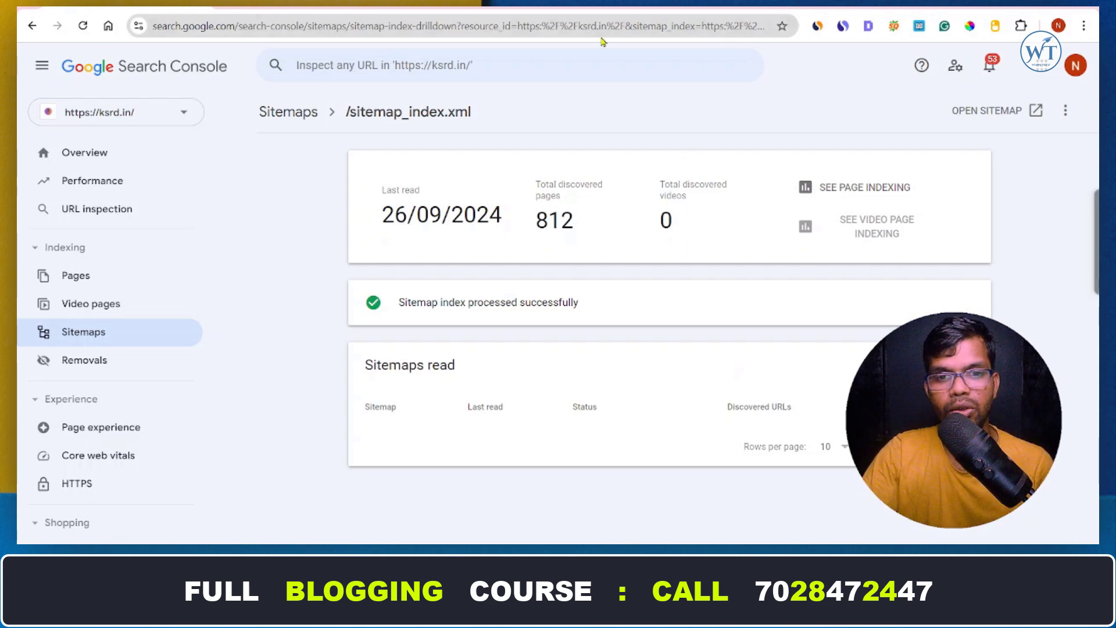
click(299, 117)
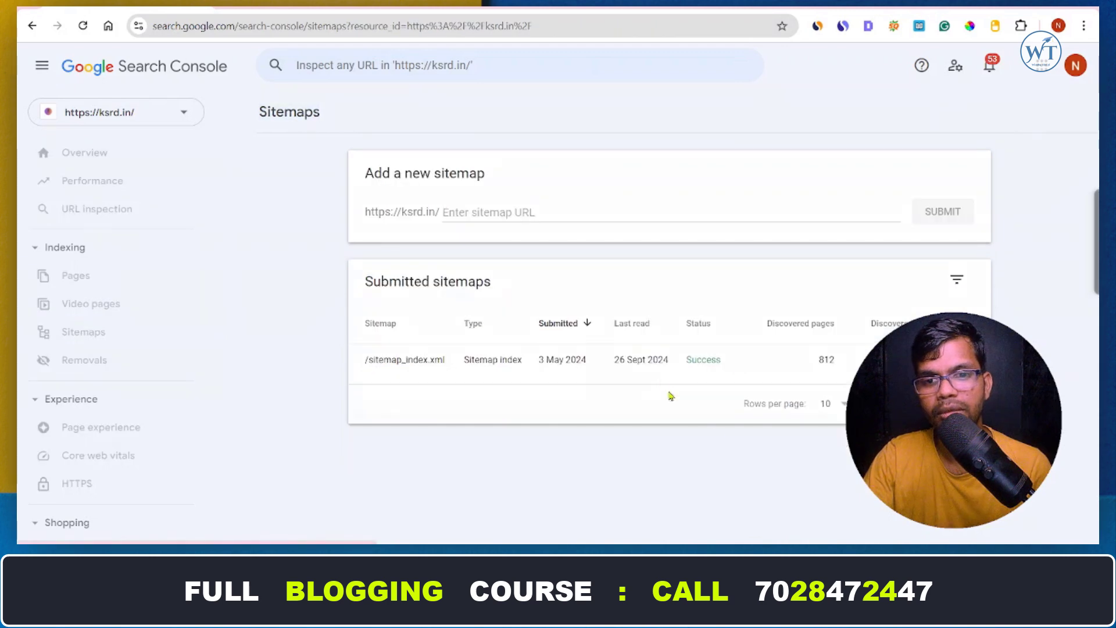
click(828, 365)
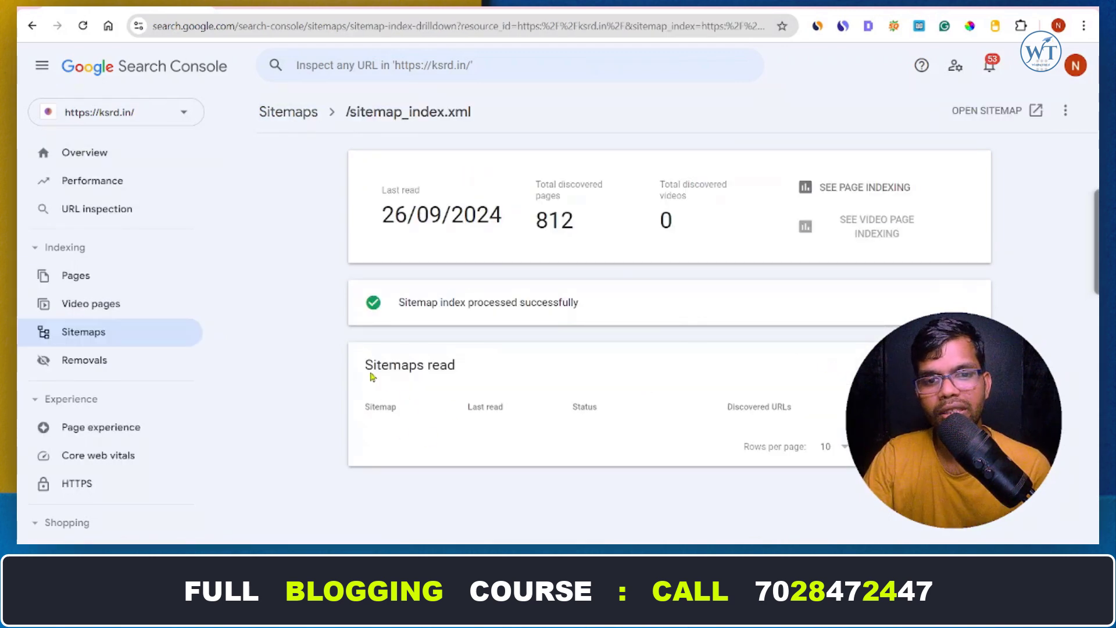
drag(365, 365, 590, 369)
click(681, 370)
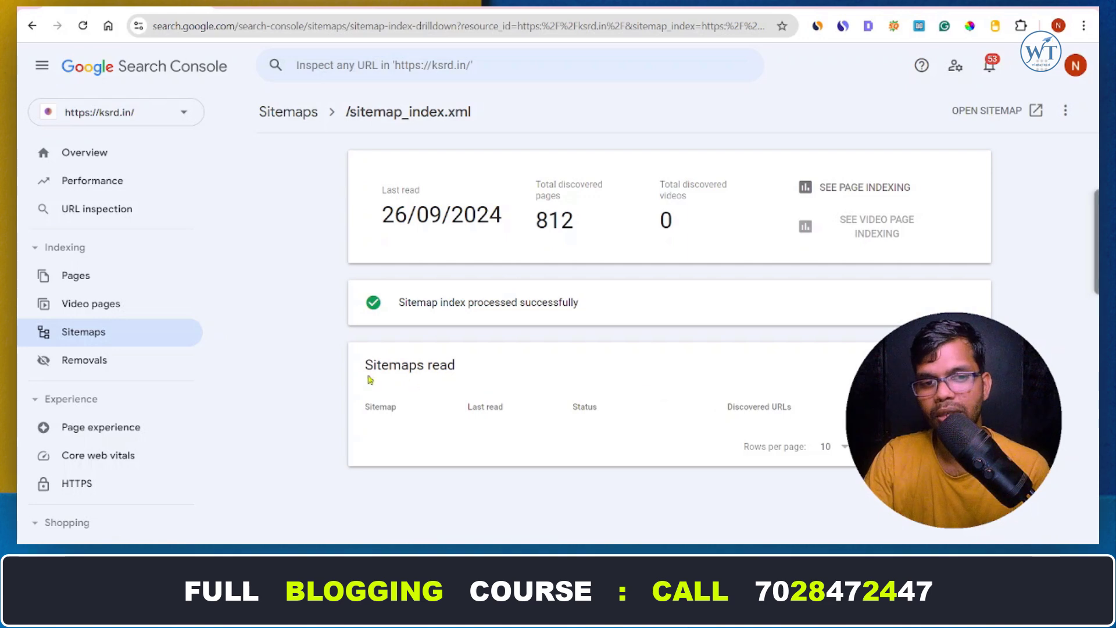
drag(354, 378, 511, 367)
click(539, 368)
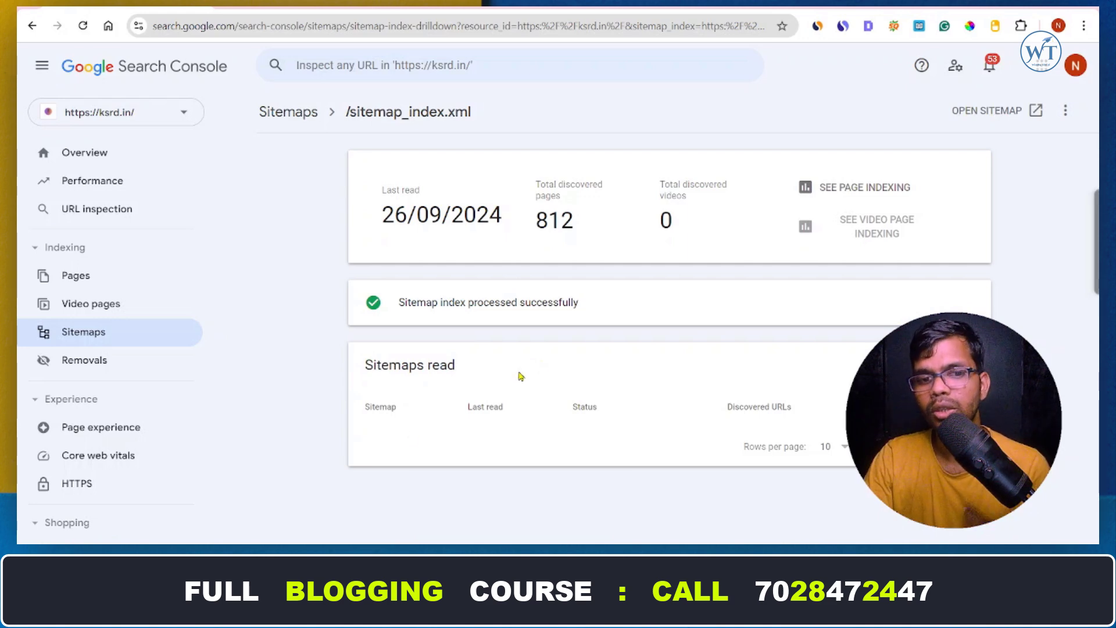
drag(561, 368, 363, 366)
click(725, 377)
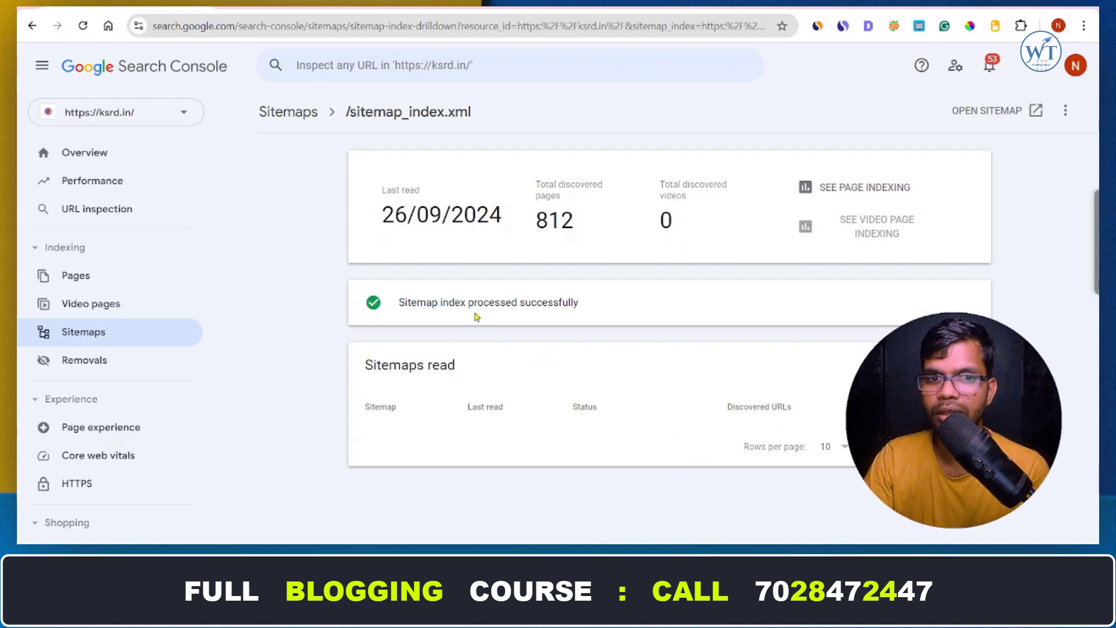
Step: Return to the submitted sitemaps list and recheck the sitemap_index.xml details for the sitemaps read
click(312, 117)
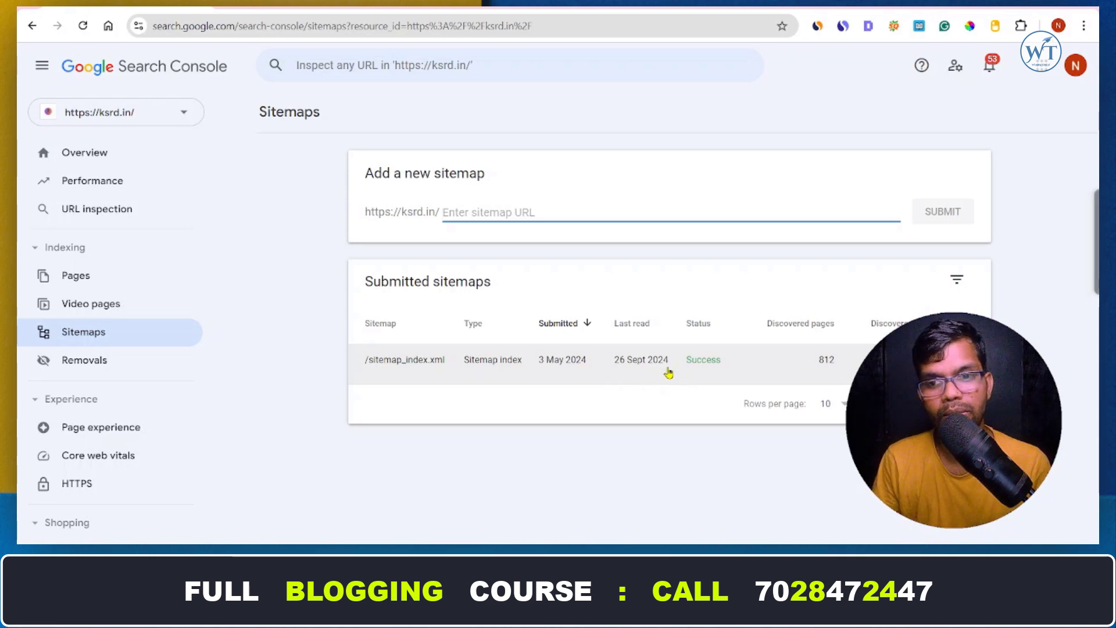
click(719, 379)
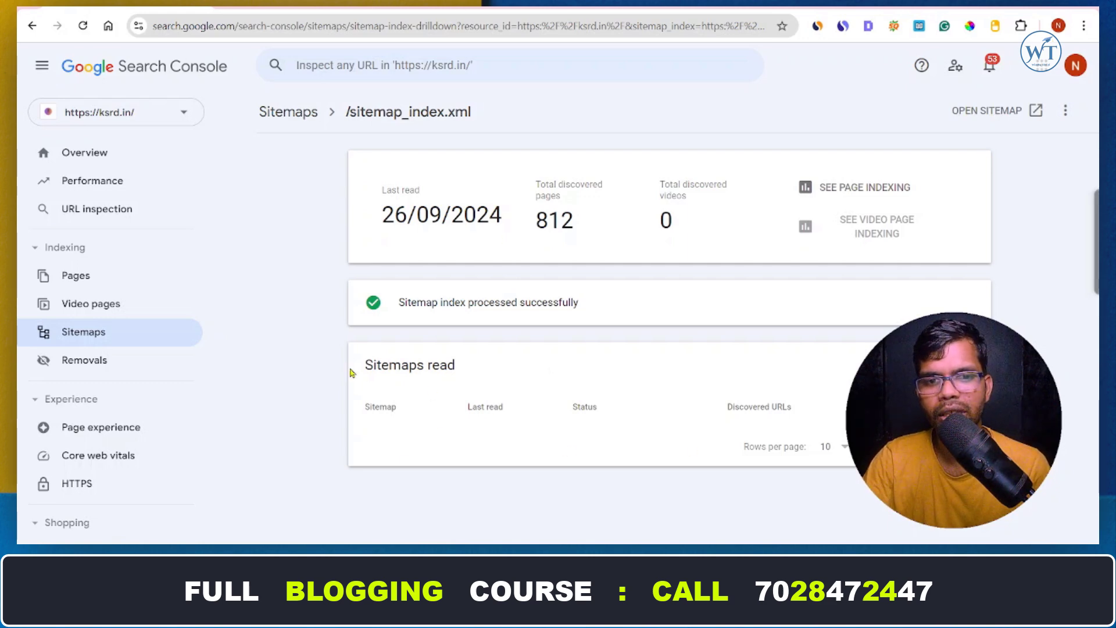
drag(352, 373, 598, 364)
click(599, 364)
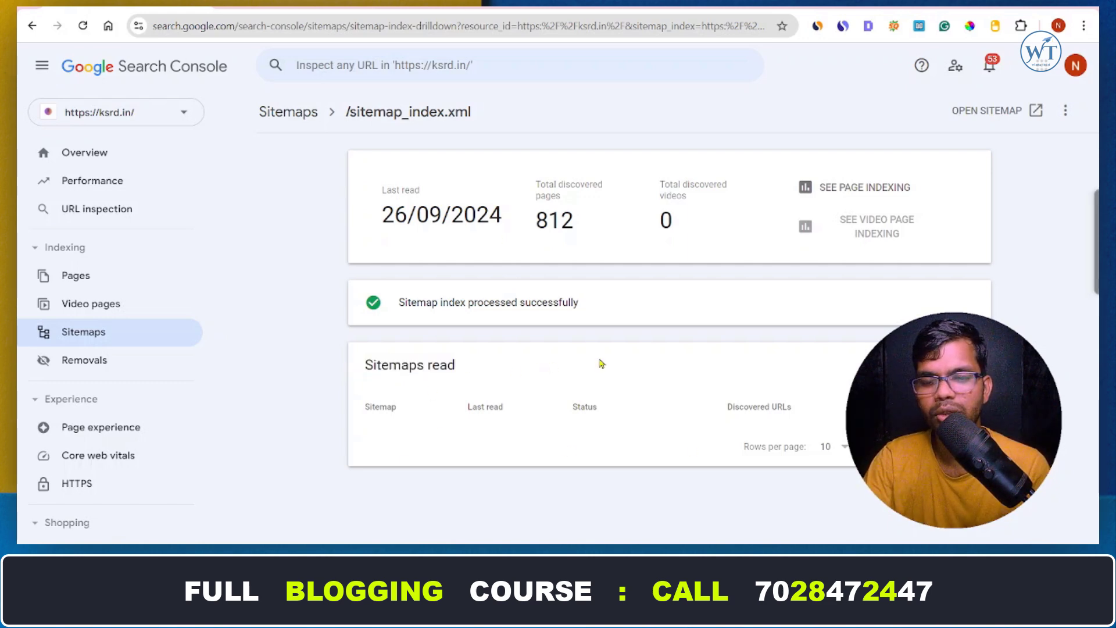
click(288, 121)
click(620, 363)
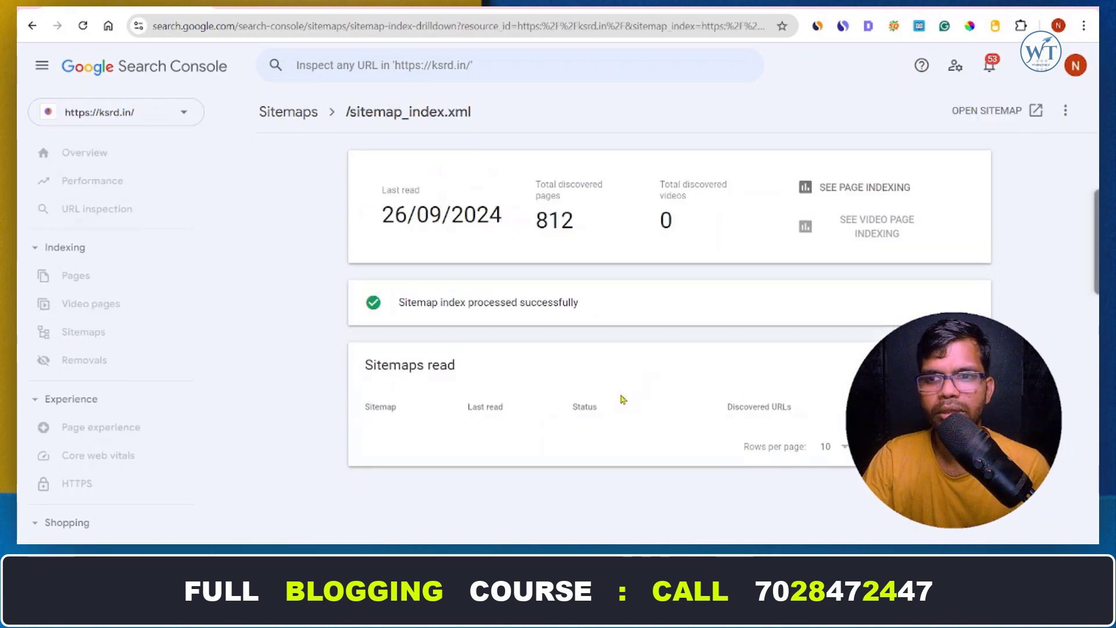
Step: Open the live sitemap_index.xml page from the sitemap details and reload it to check the listed sitemaps
click(971, 120)
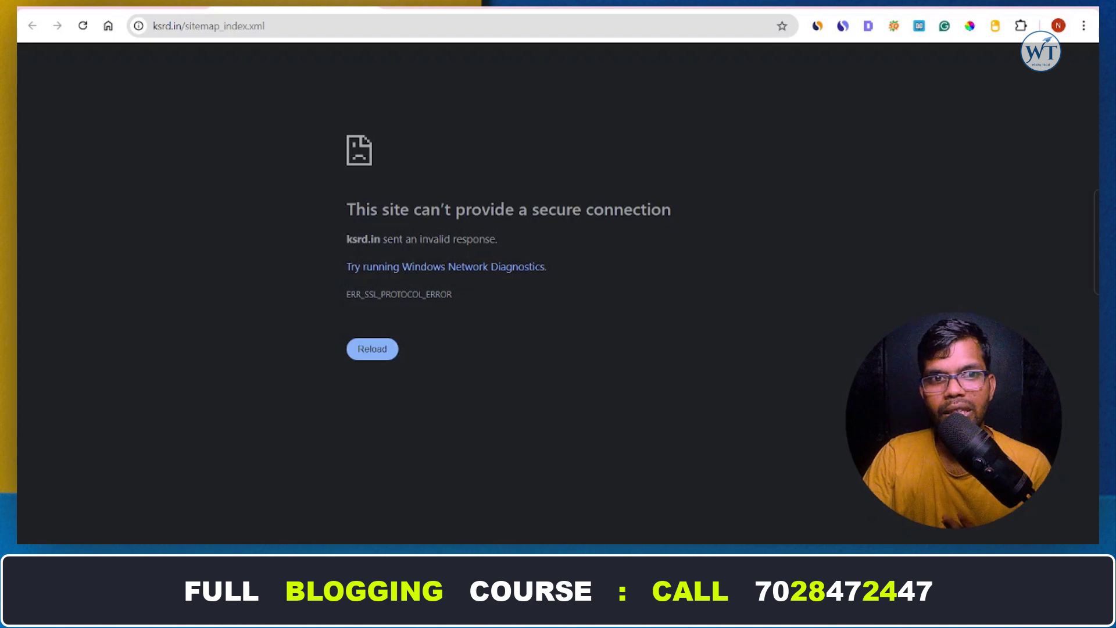
click(462, 7)
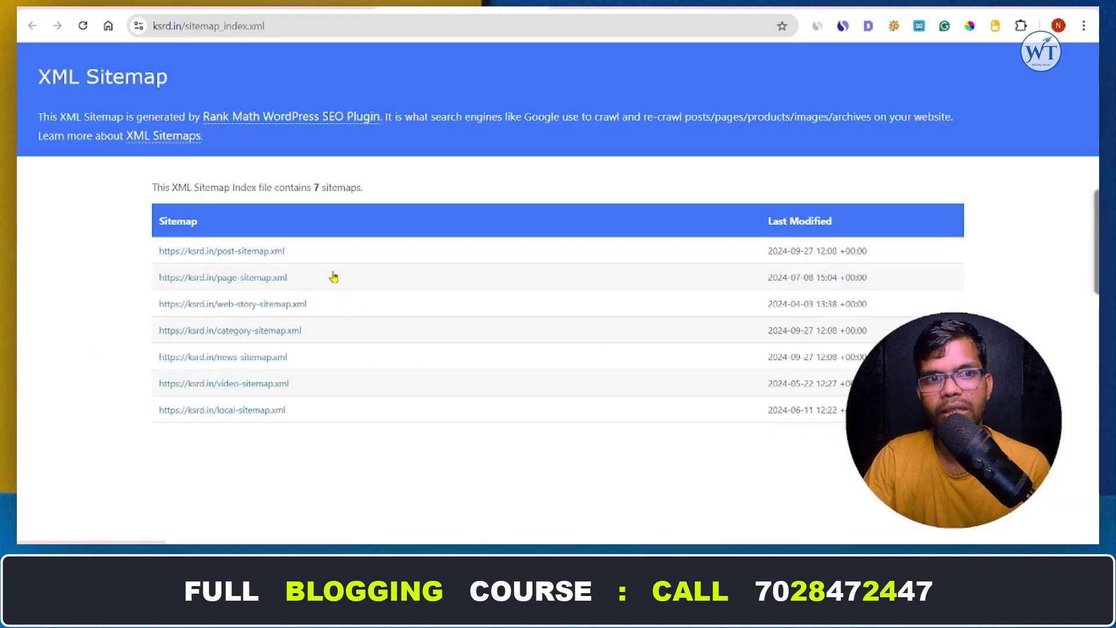
key(ctrl+shift+Tab)
click(83, 25)
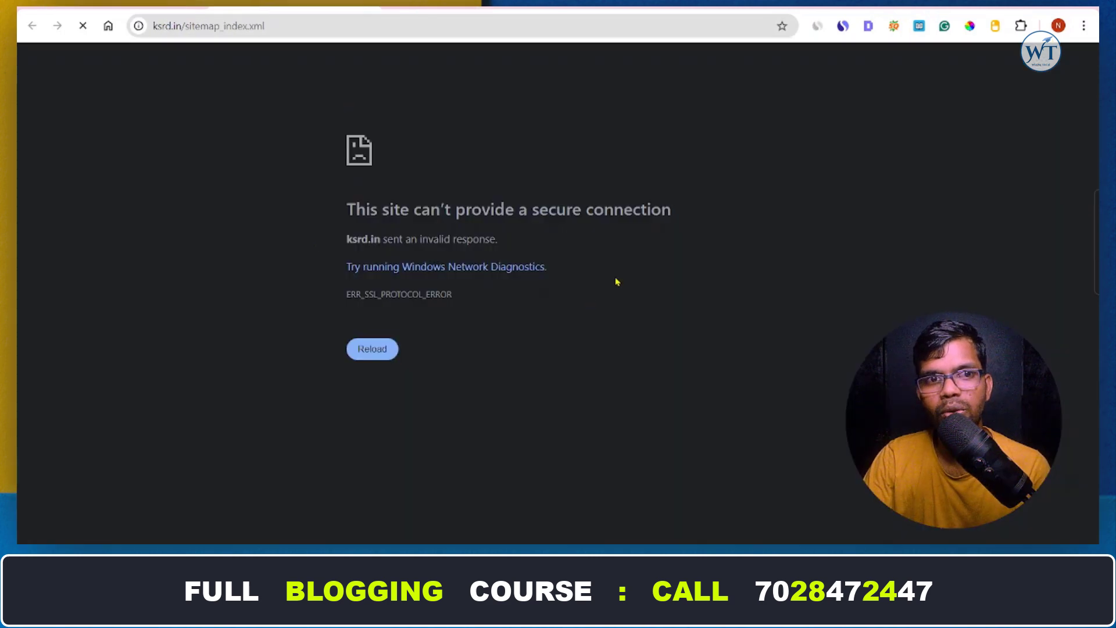
drag(304, 176, 766, 245)
click(746, 290)
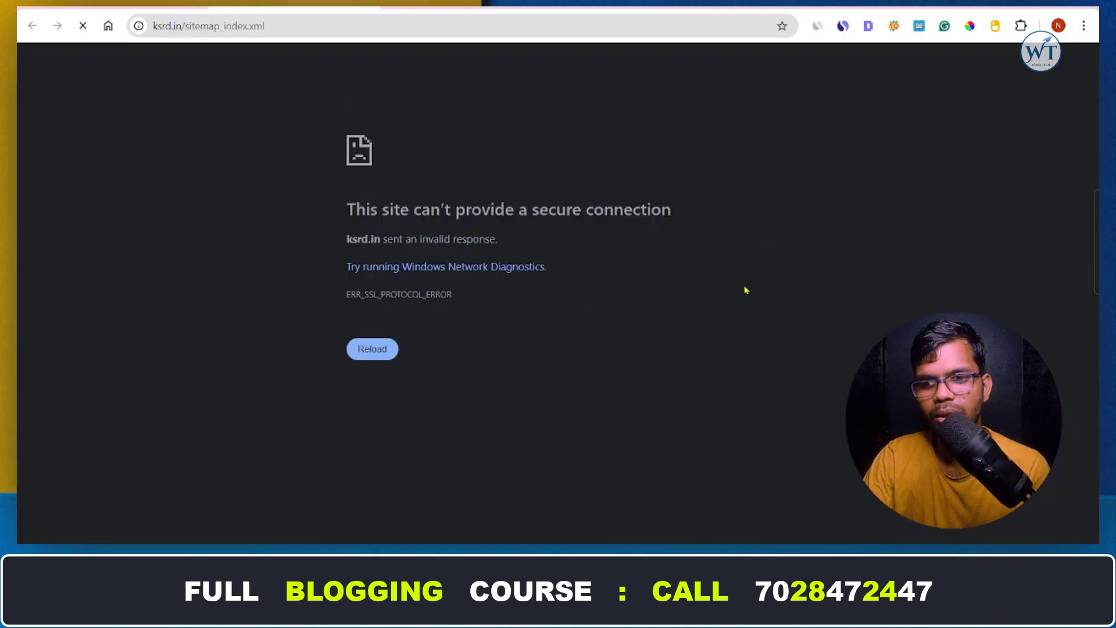
drag(295, 221, 792, 239)
click(794, 240)
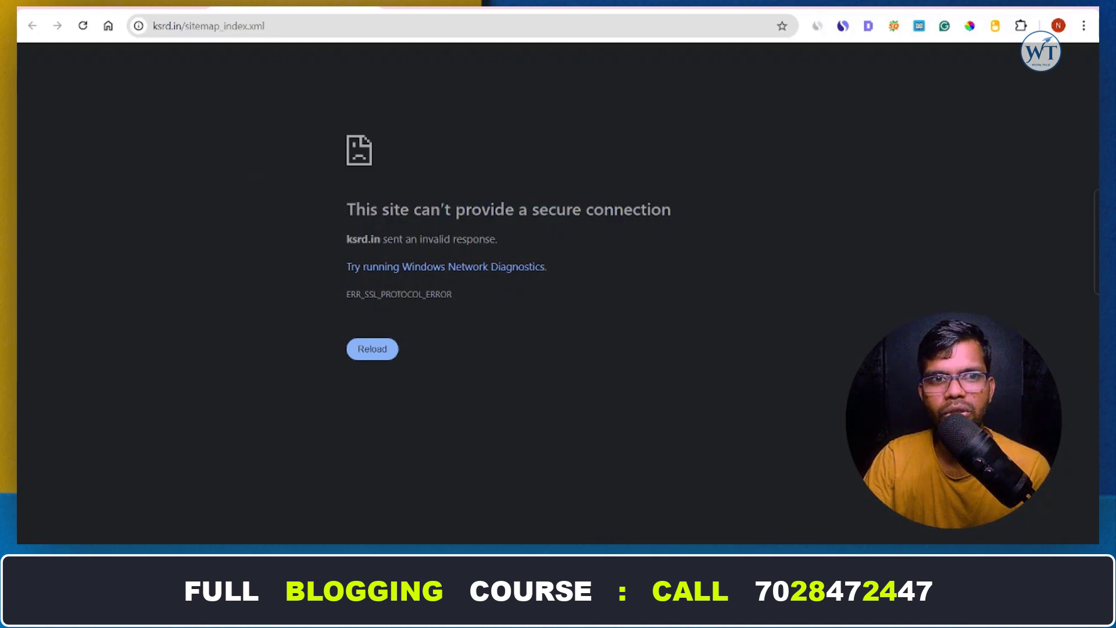
key(F5)
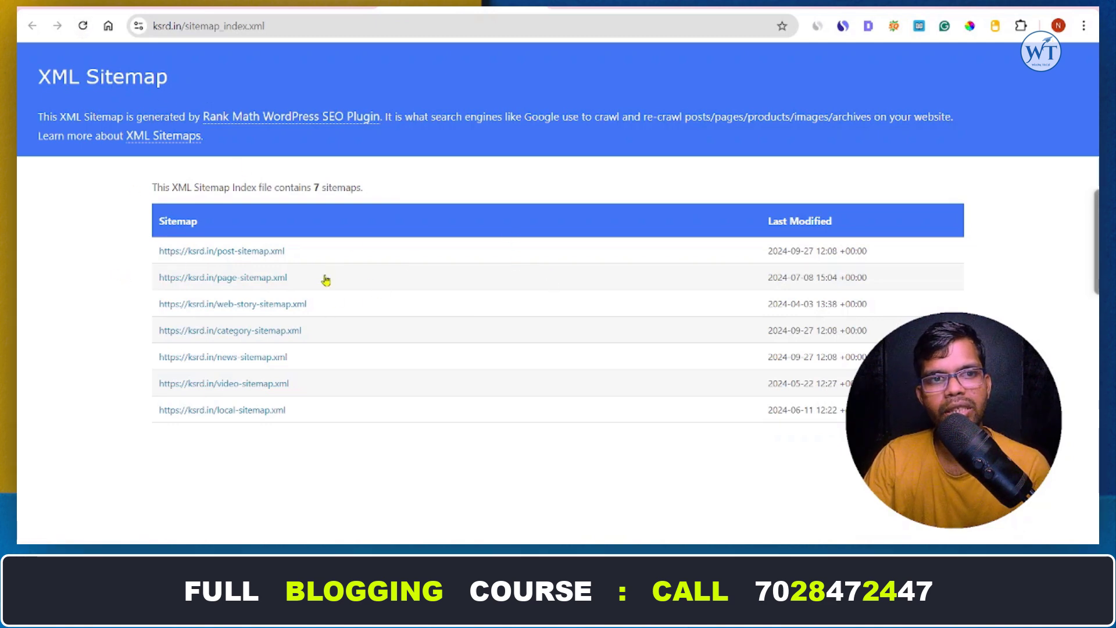
Step: Copy the path sitemap_index.xml from the live sitemap's address and return to the submitted sitemaps list
drag(286, 32, 185, 47)
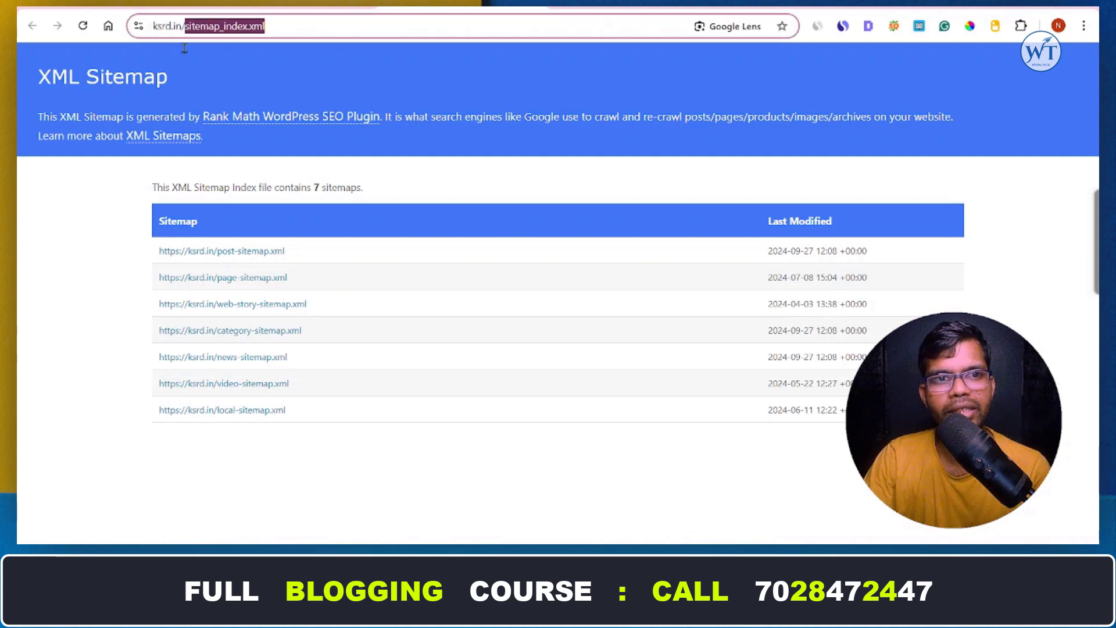
right_click(259, 33)
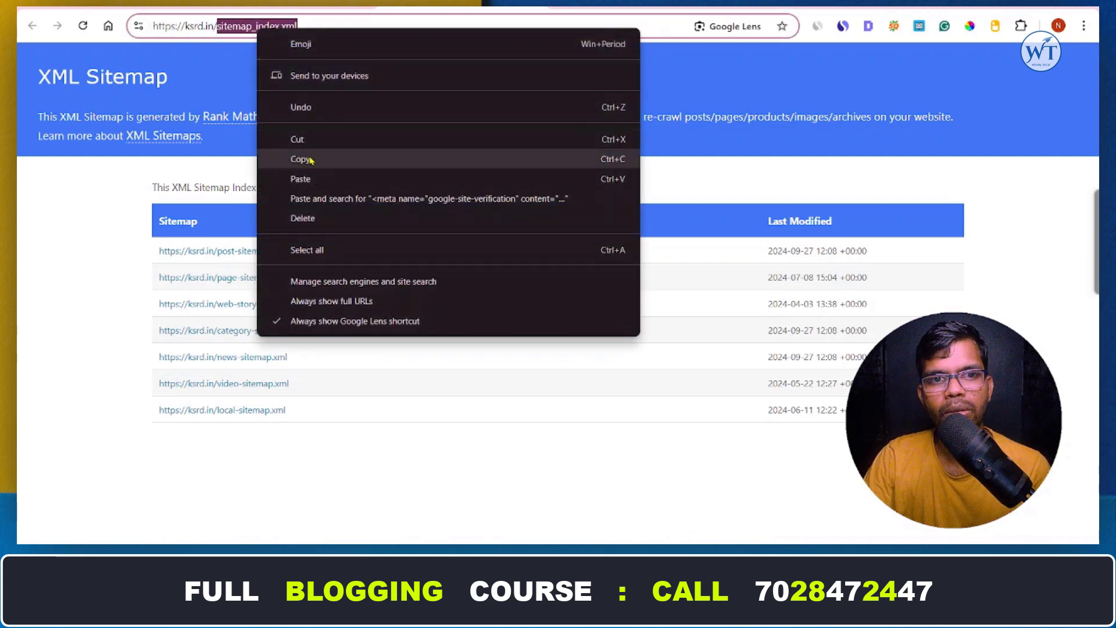
click(308, 159)
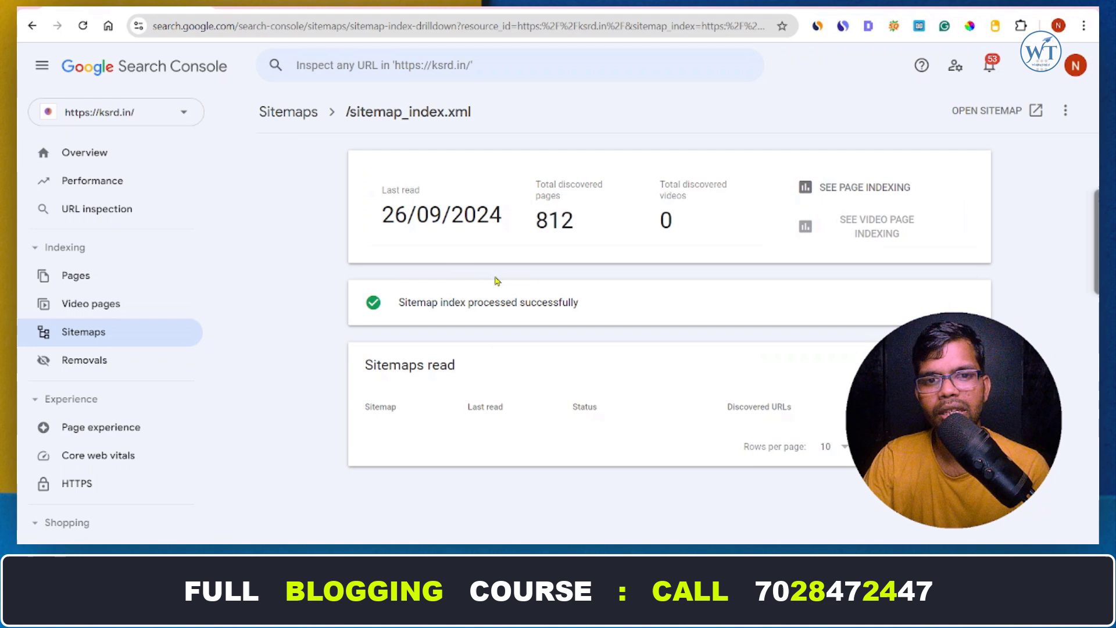
click(274, 116)
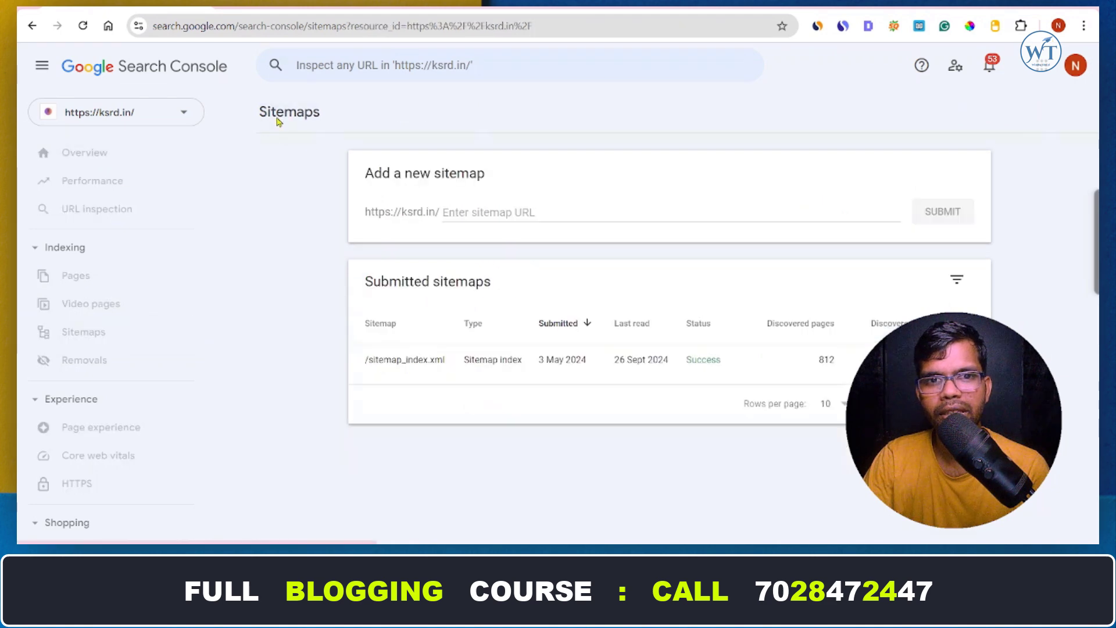
click(707, 377)
click(284, 116)
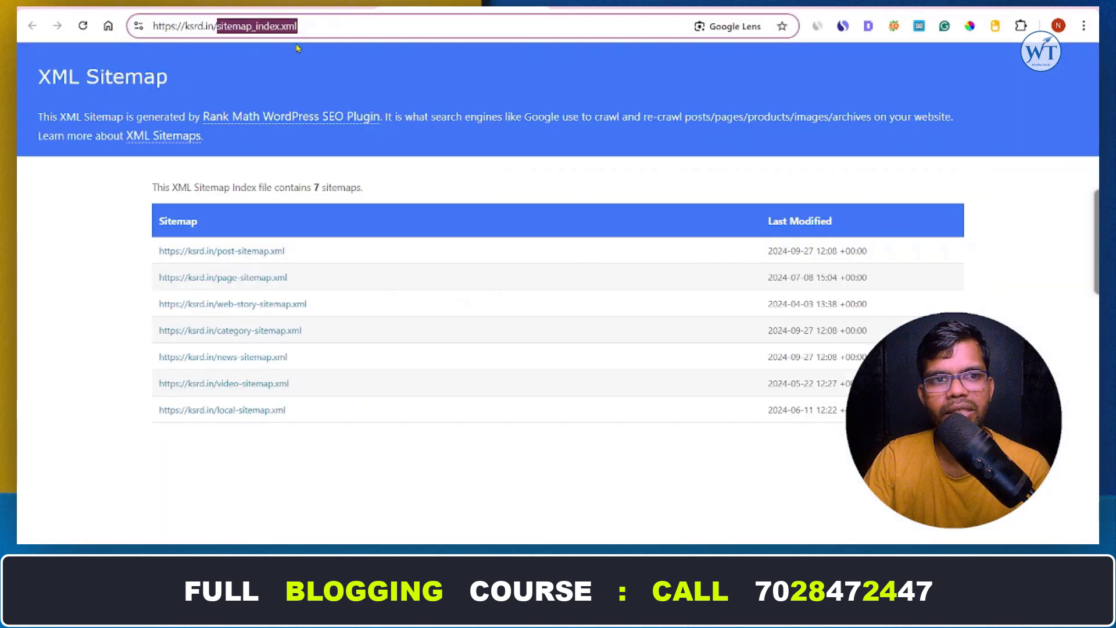
Step: Copy the sitemap path again, reload the submitted sitemap's details page and go back to the Sitemaps overview
right_click(258, 32)
click(314, 160)
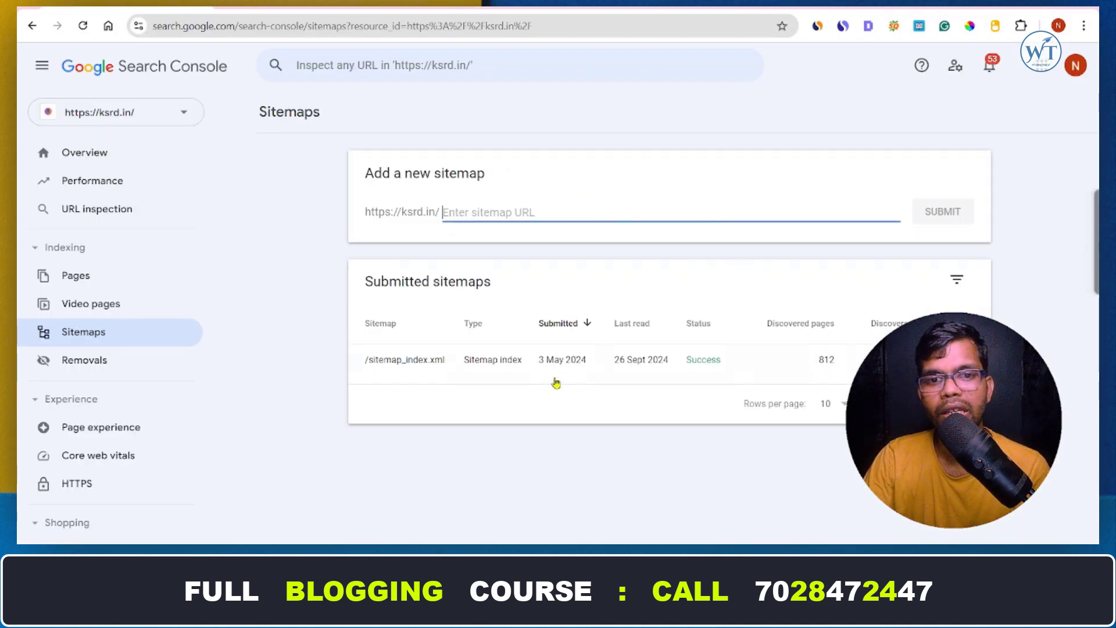
click(593, 374)
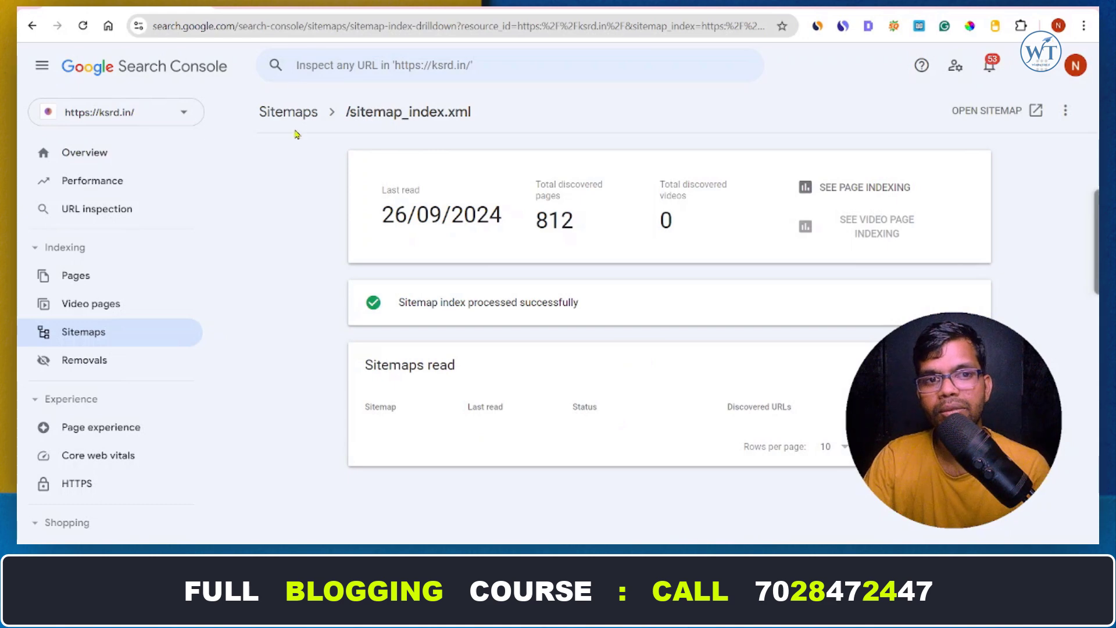
click(83, 26)
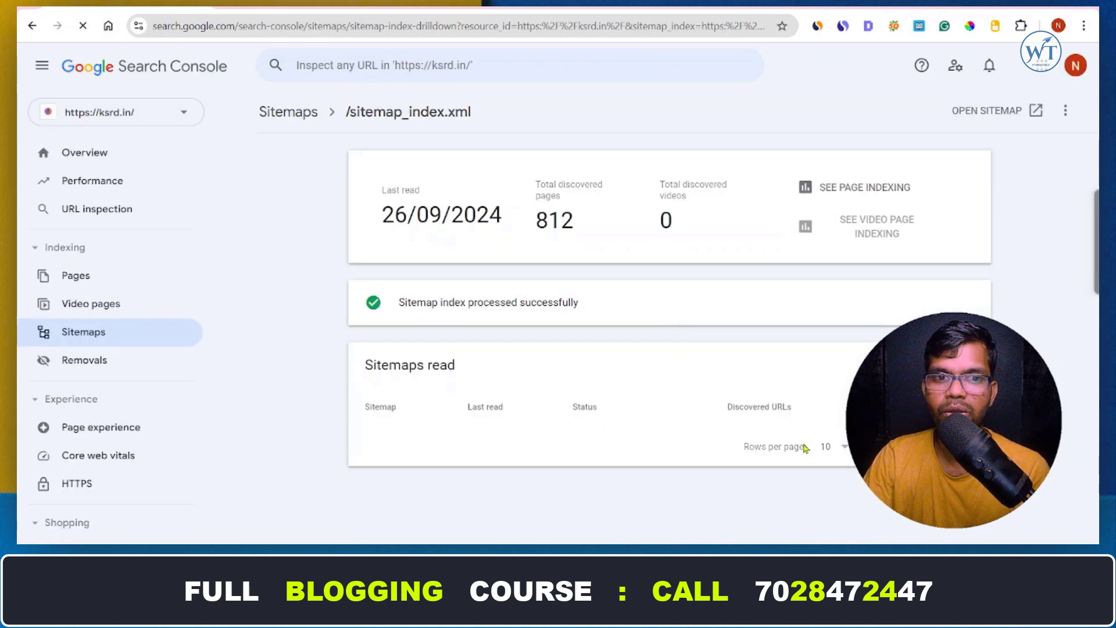
click(291, 112)
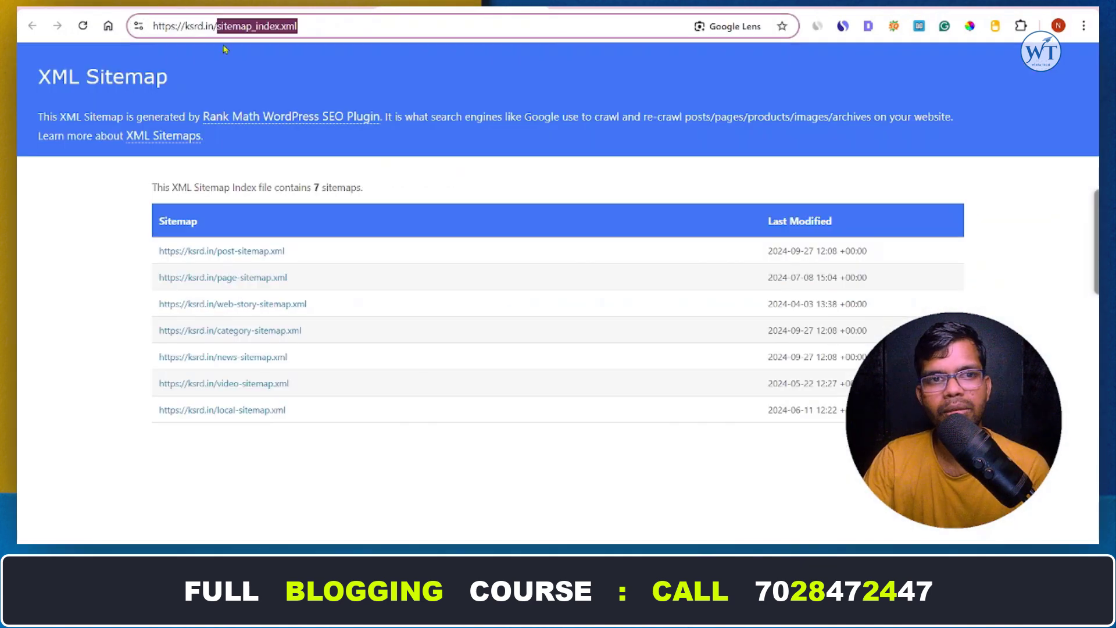
Step: Recopy the sitemap_index.xml path, reload the sitemap page and open the live sitemap from its details again
right_click(290, 28)
click(337, 161)
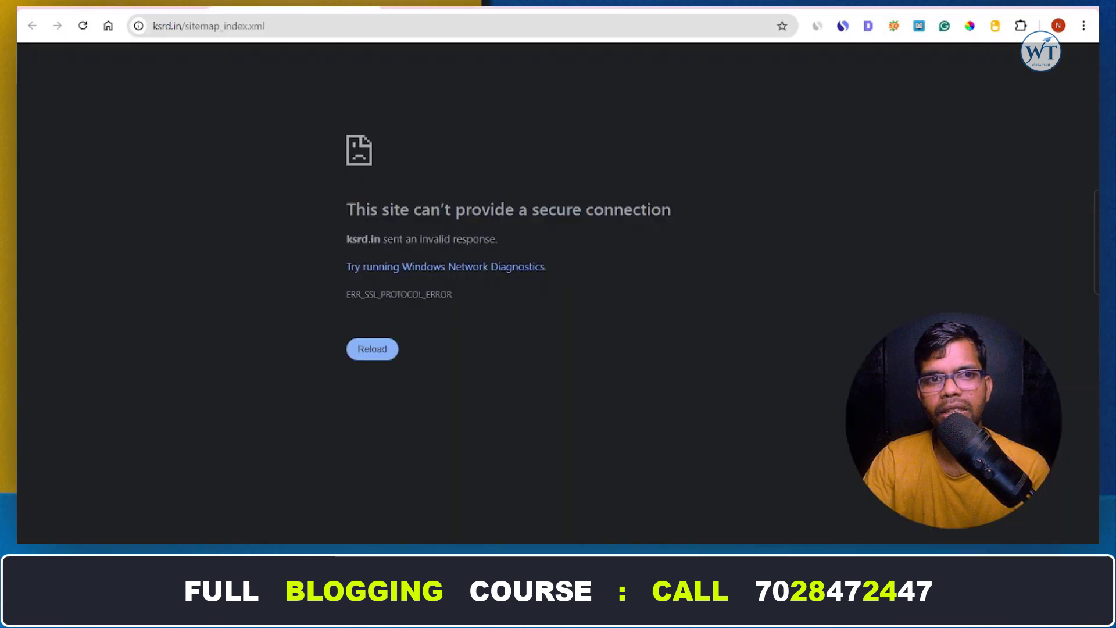
click(83, 29)
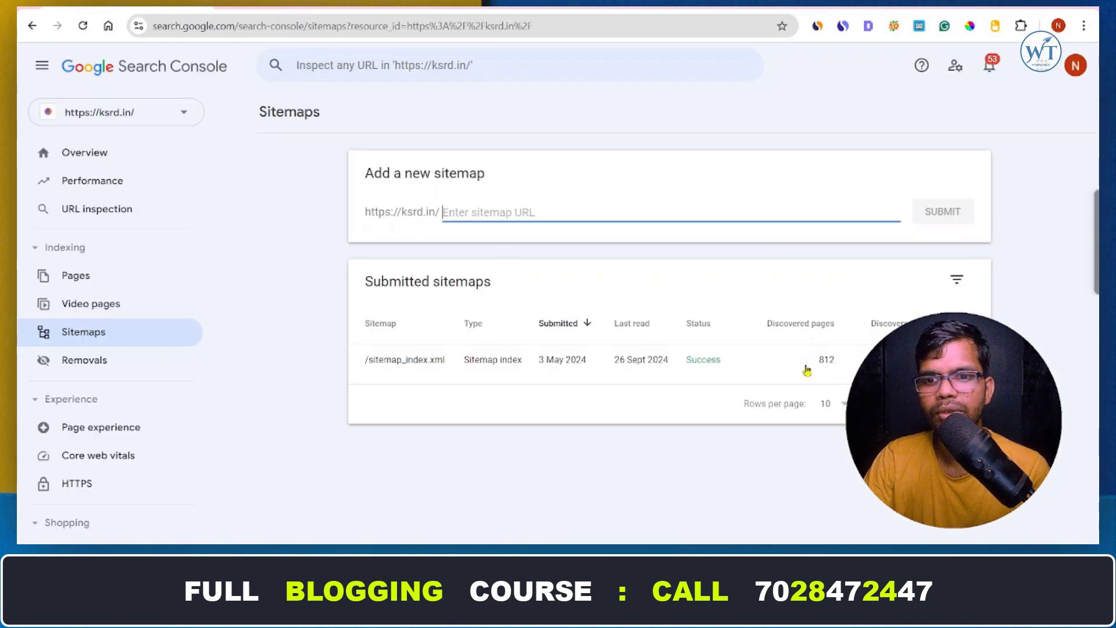
click(983, 112)
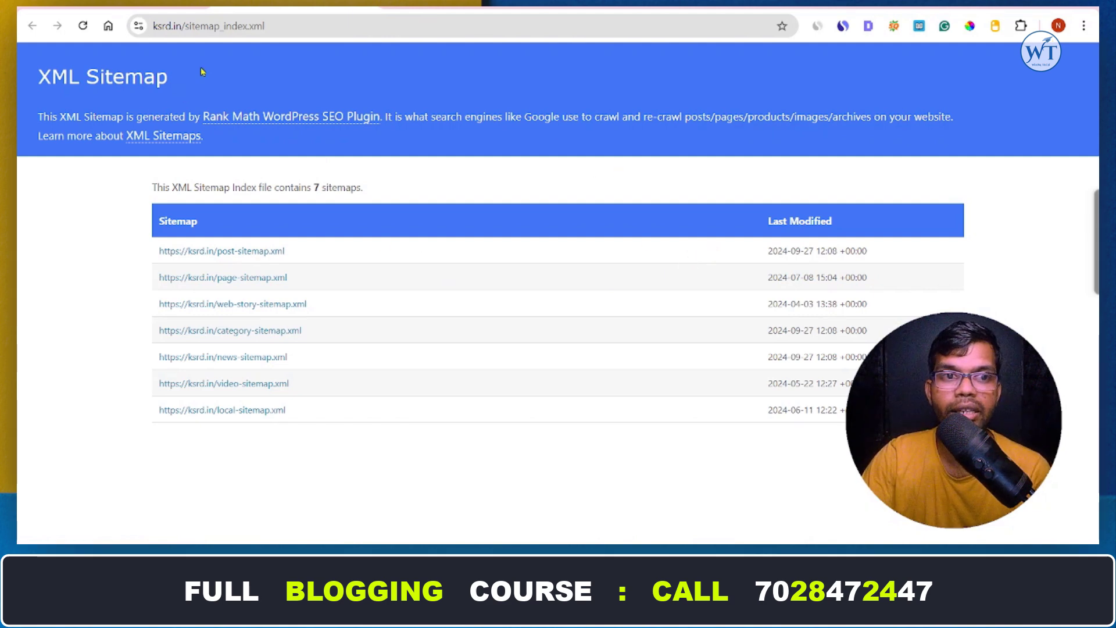
drag(298, 26, 187, 87)
right_click(277, 28)
click(327, 149)
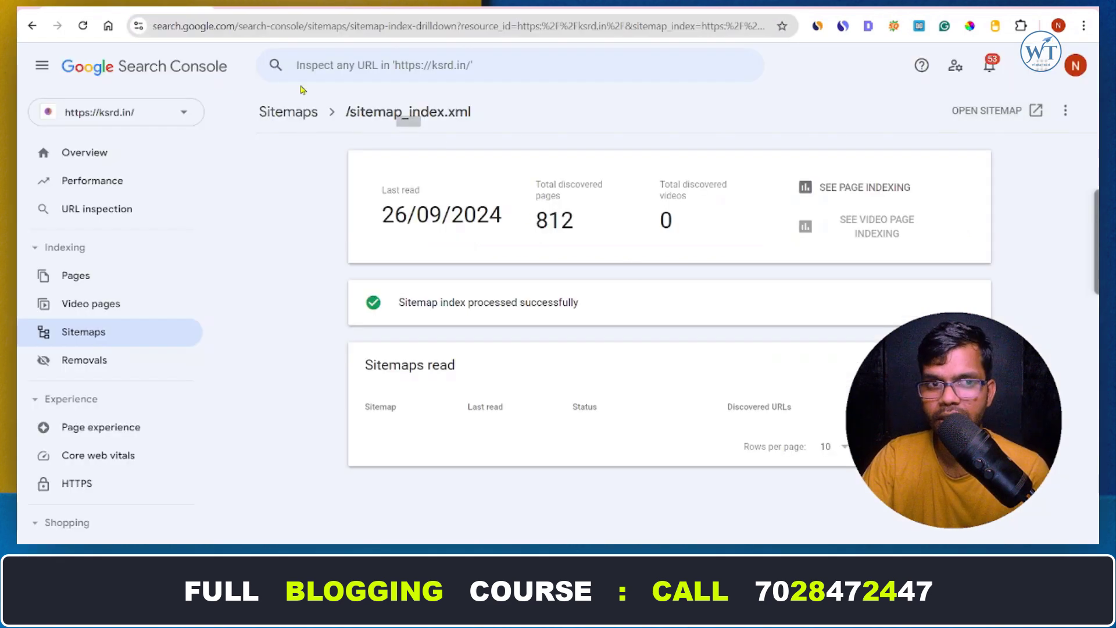
click(295, 118)
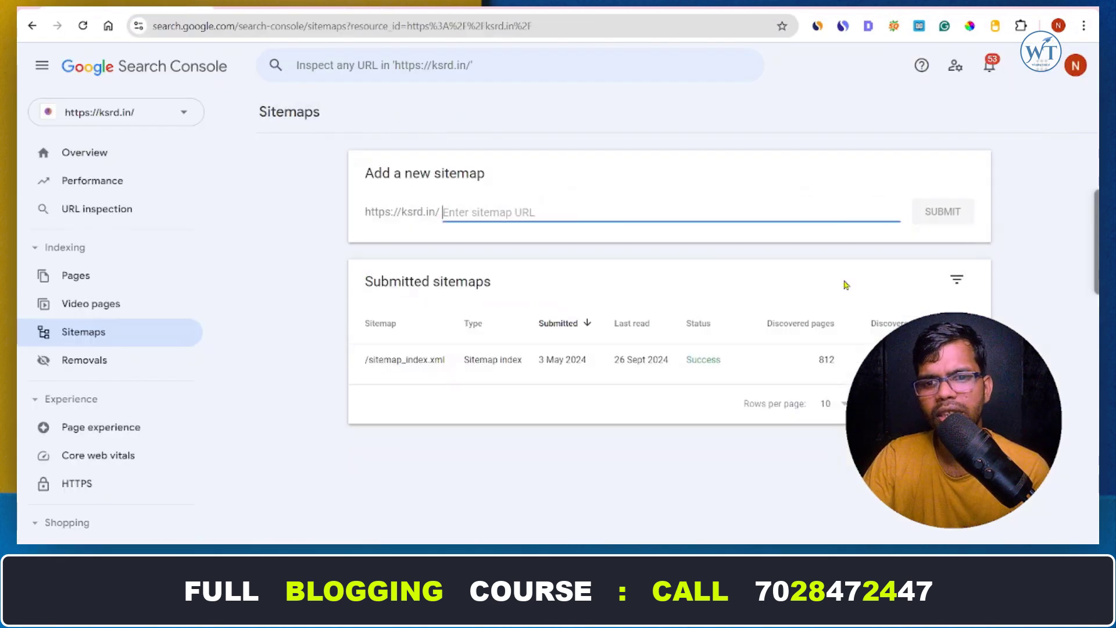
click(747, 363)
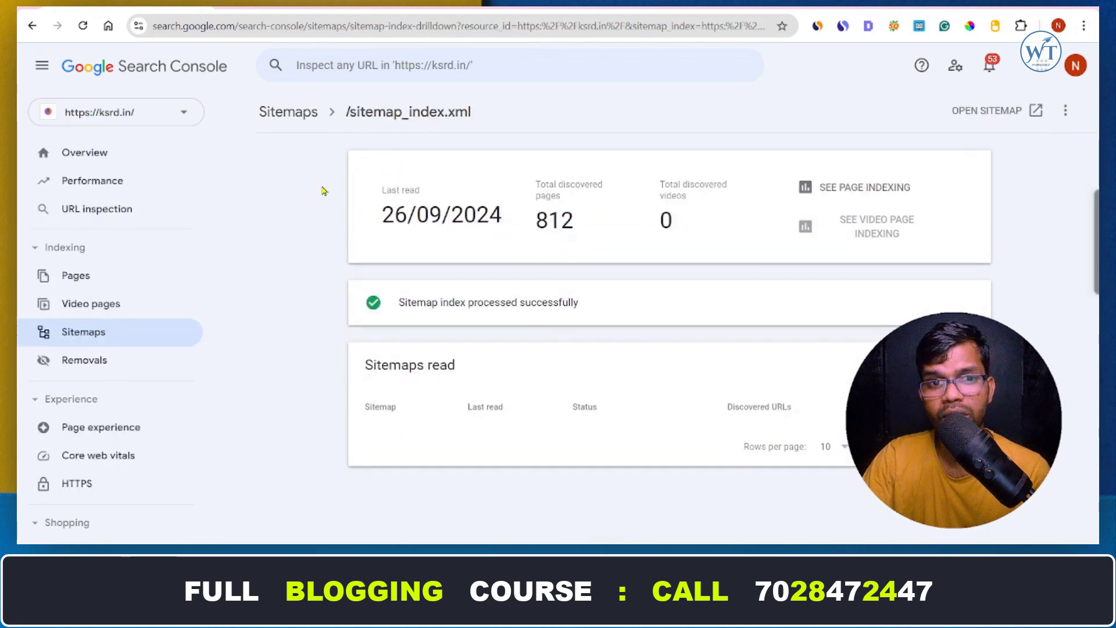
click(298, 119)
click(568, 211)
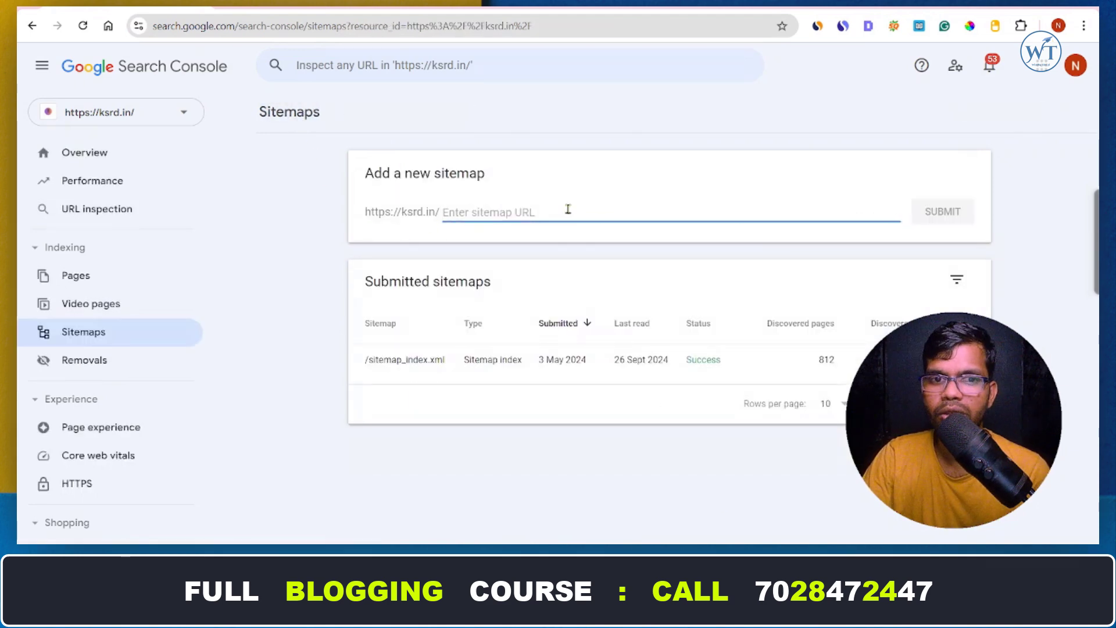
right_click(568, 210)
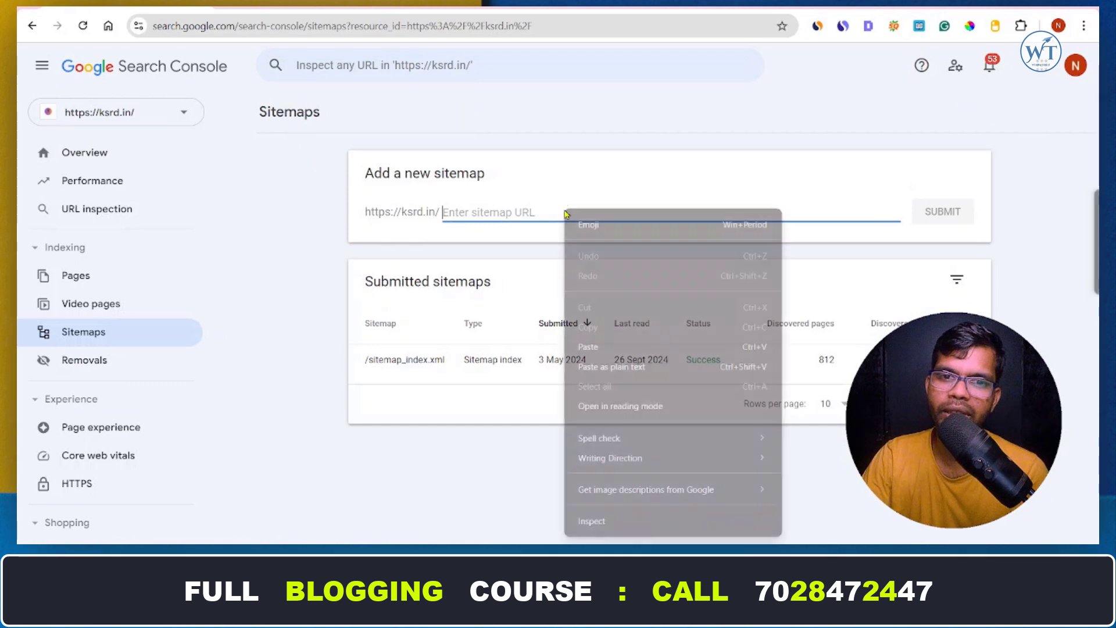
click(594, 347)
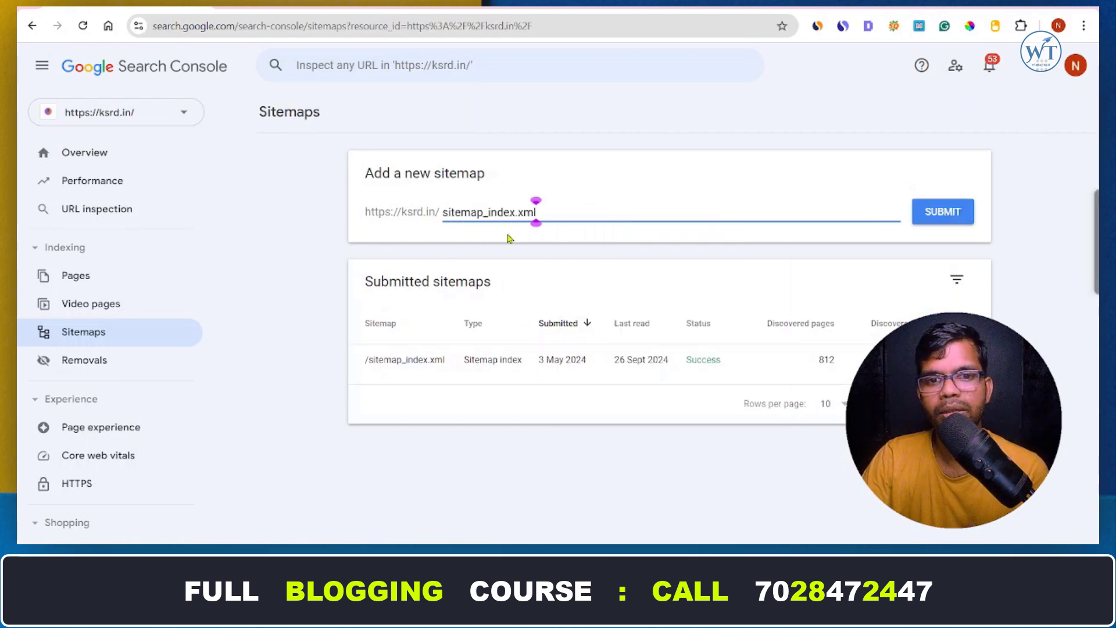
click(945, 219)
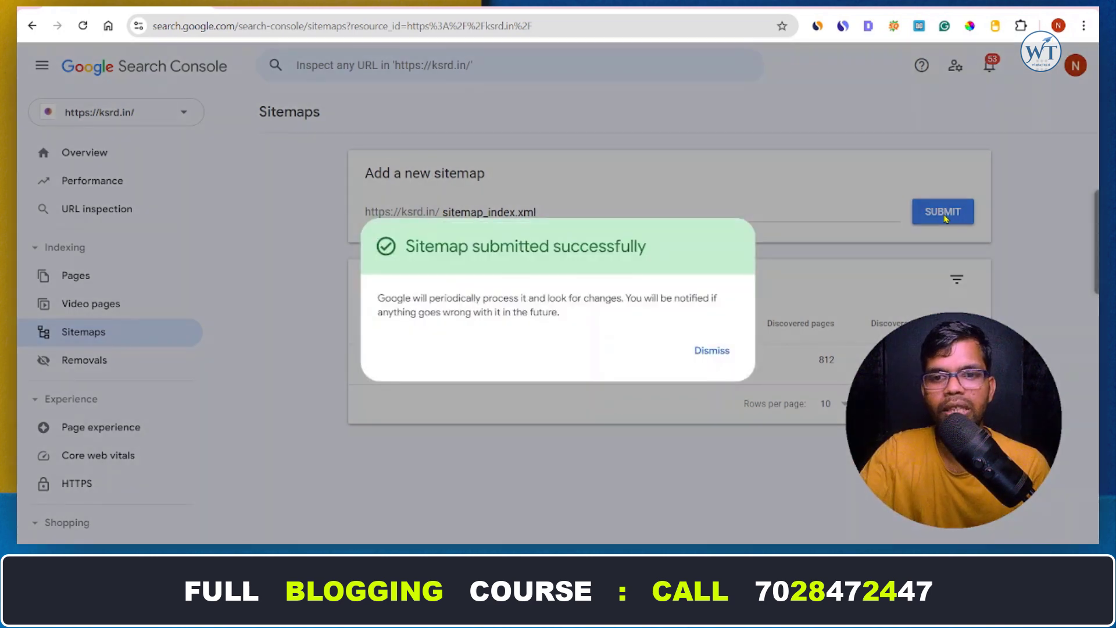
Step: Check the Sitemaps read section of the resubmitted sitemap_index.xml twice, reloading its details page, and return to the Sitemaps overview
click(711, 350)
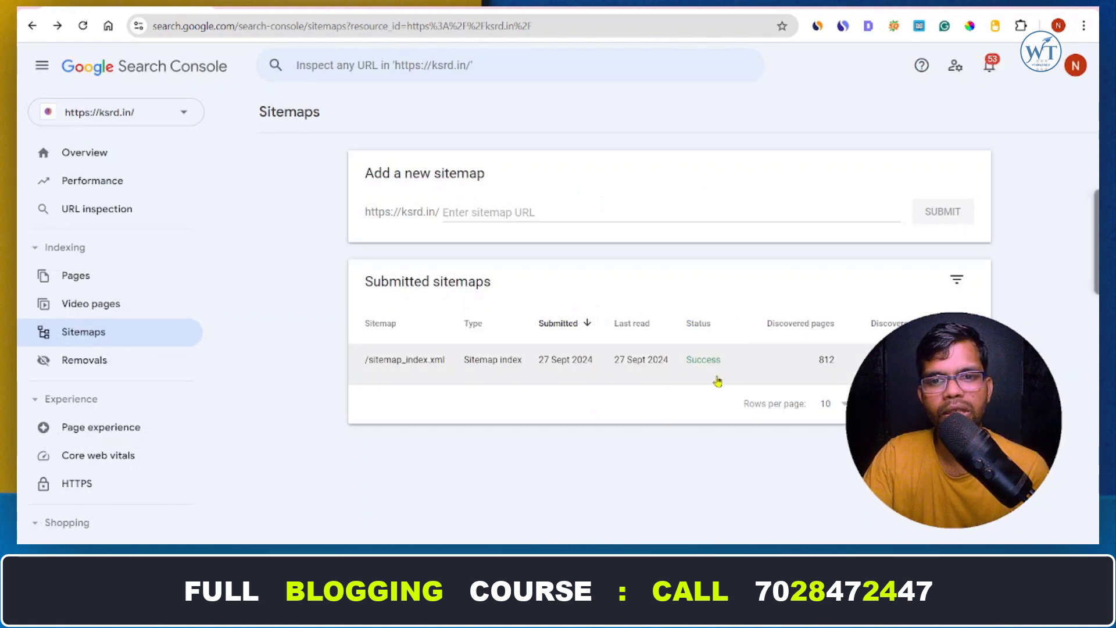
click(638, 370)
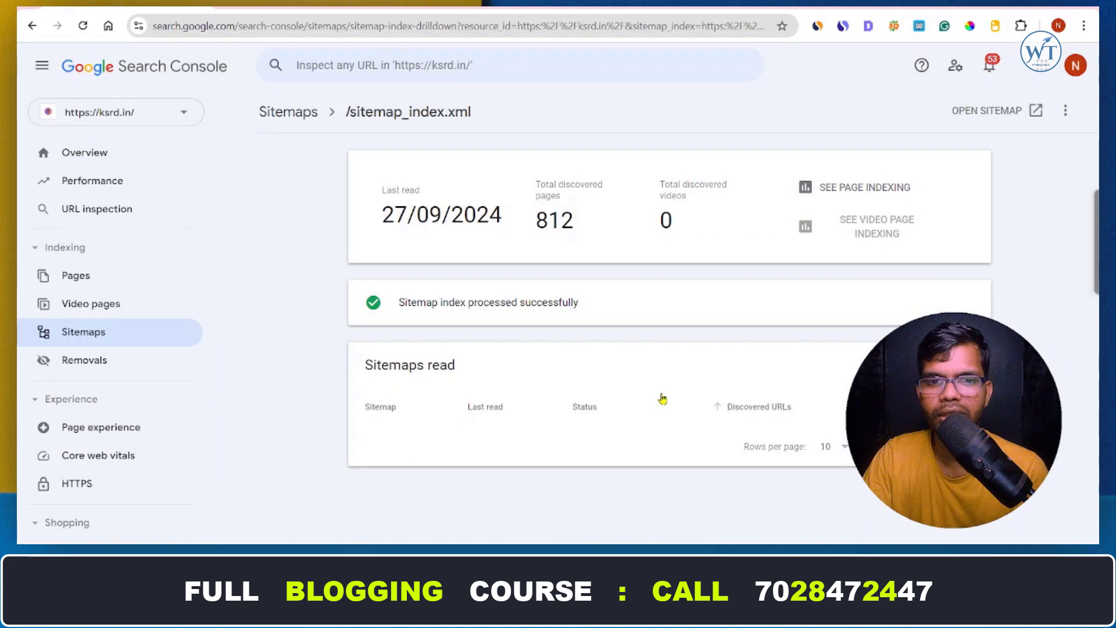
click(83, 26)
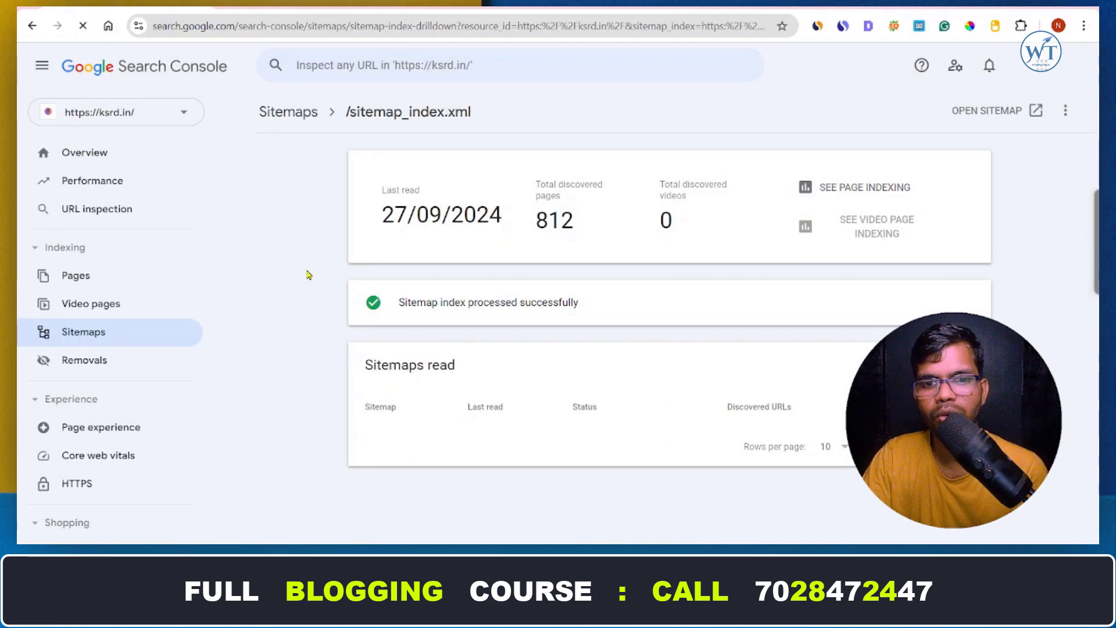
click(269, 112)
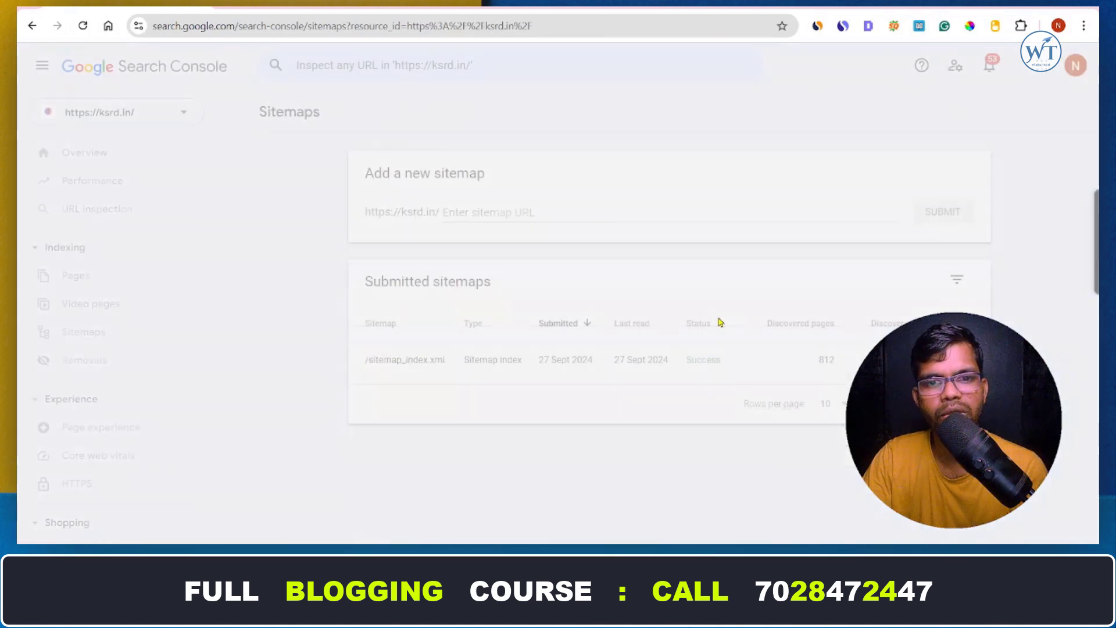
click(688, 361)
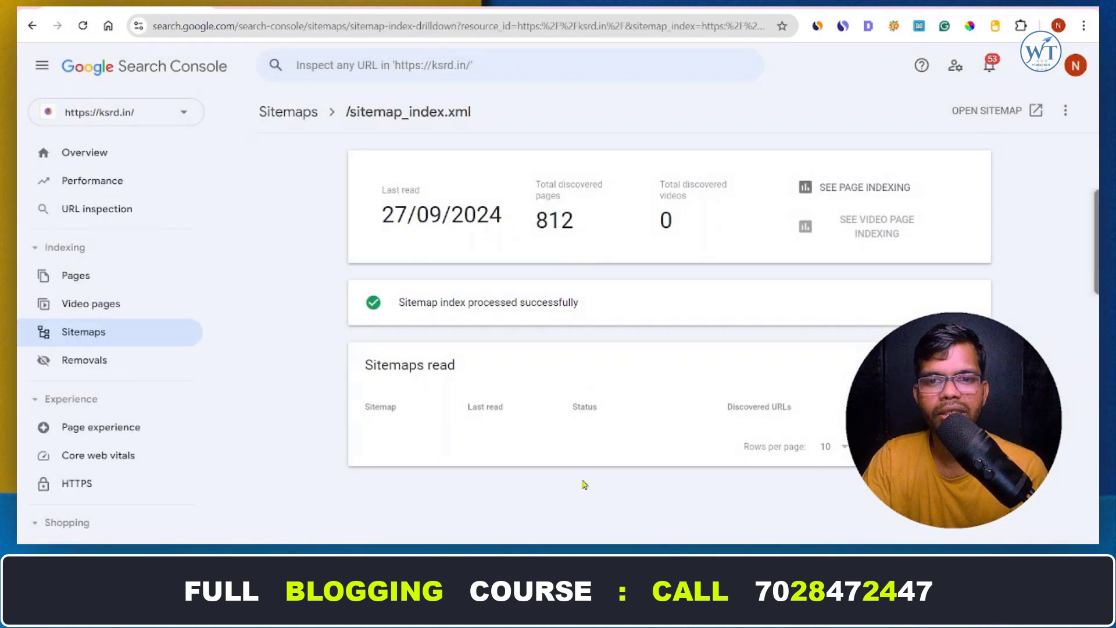
click(289, 115)
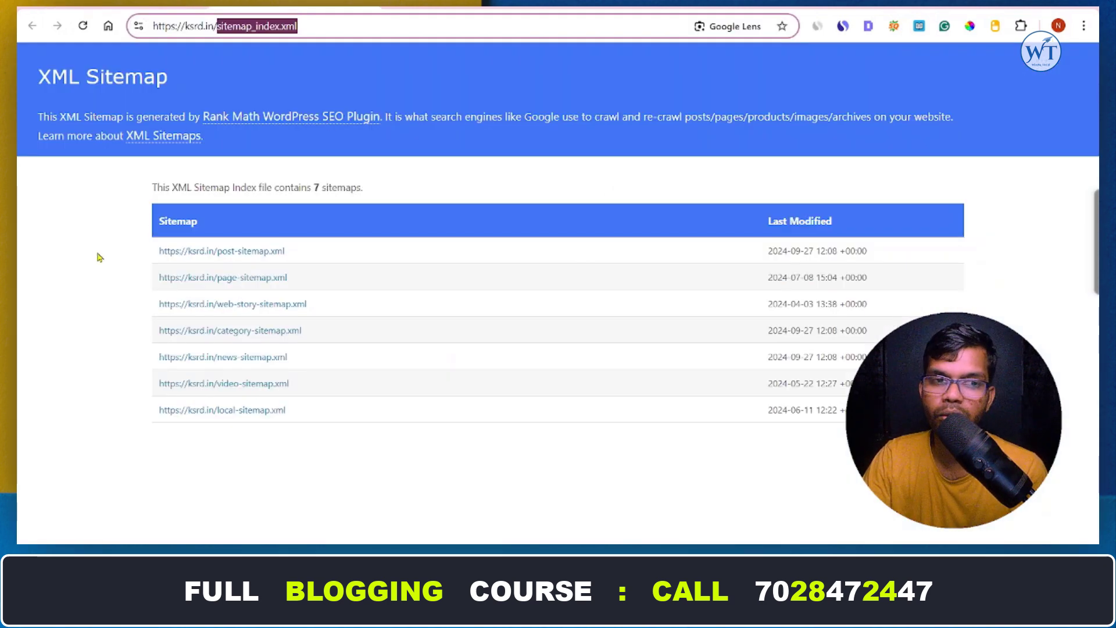
click(99, 257)
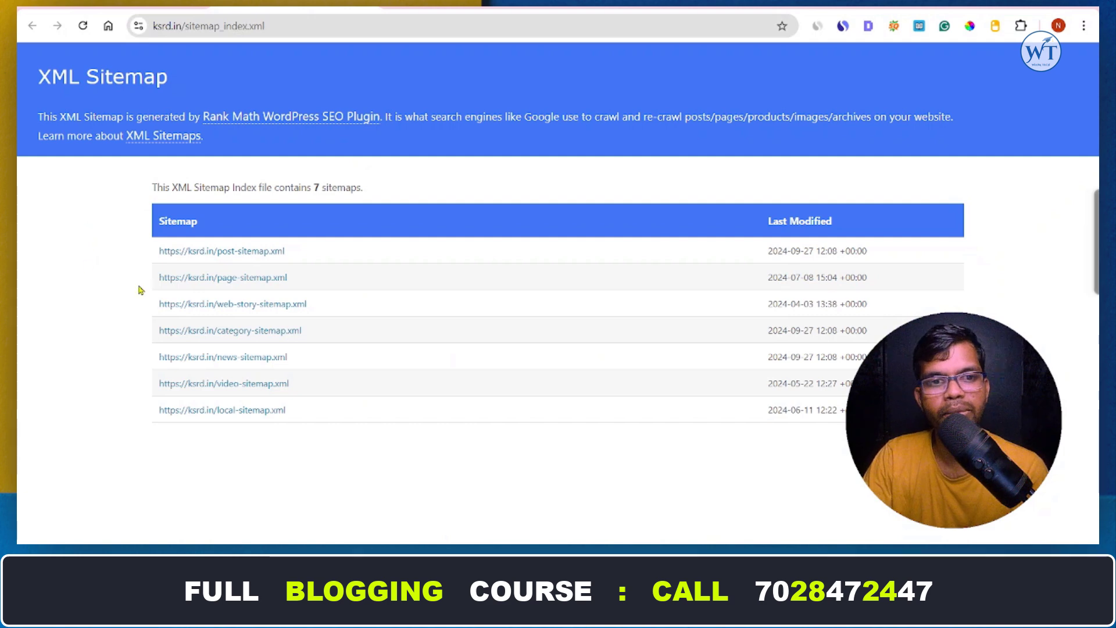
drag(132, 261, 306, 254)
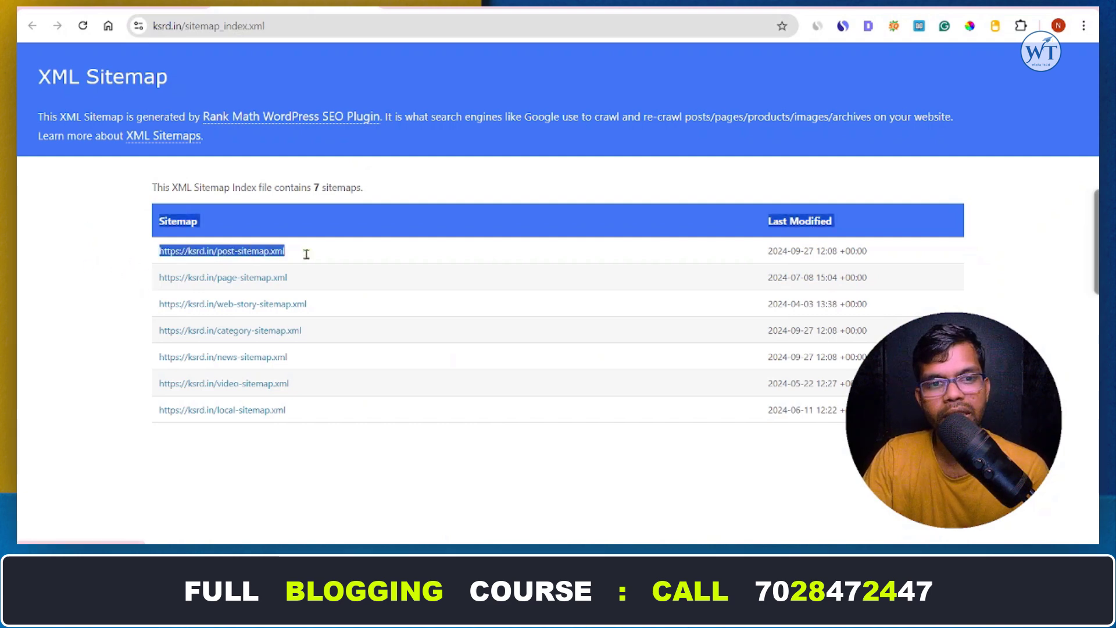
right_click(260, 261)
click(299, 412)
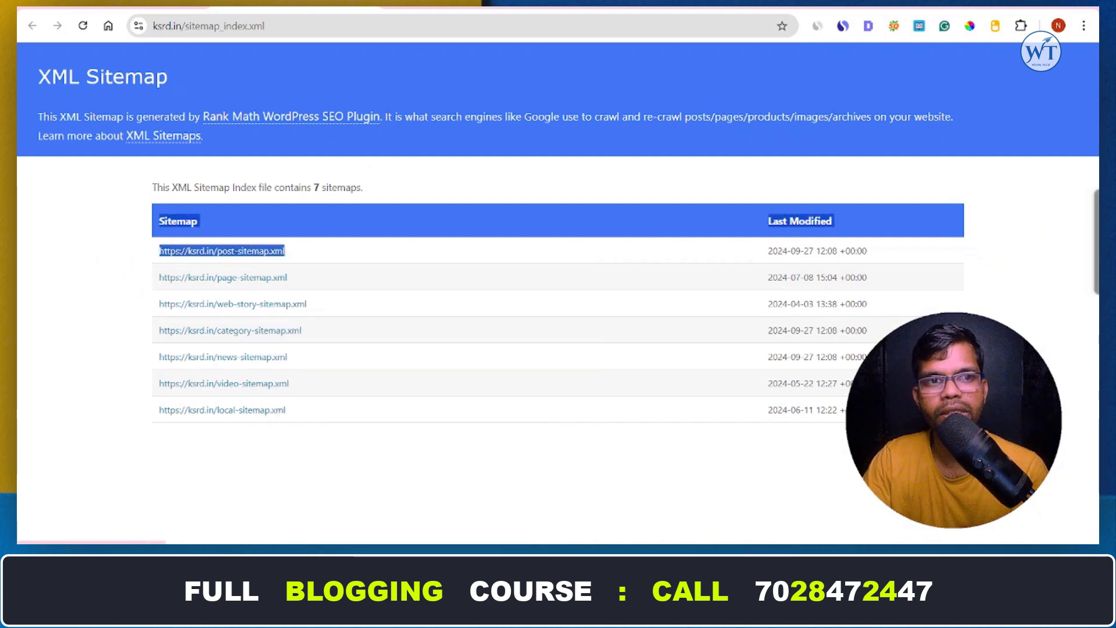
key(ctrl+Tab)
Step: Paste the copied text as the new sitemap URL, trim it to post-sitemap.xml and submit it
right_click(578, 214)
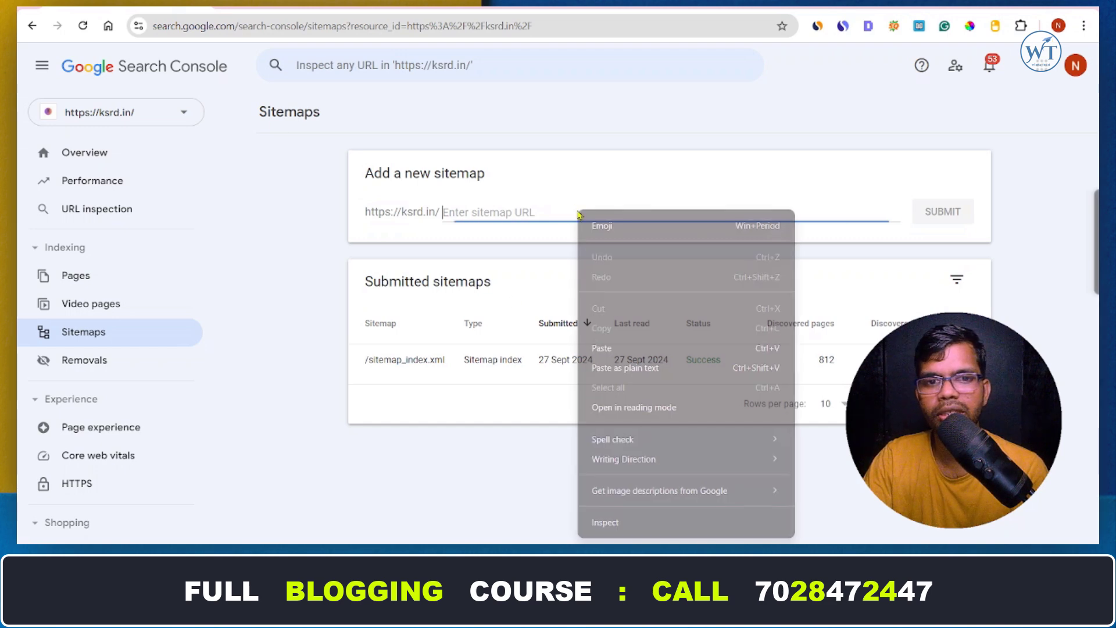
click(601, 348)
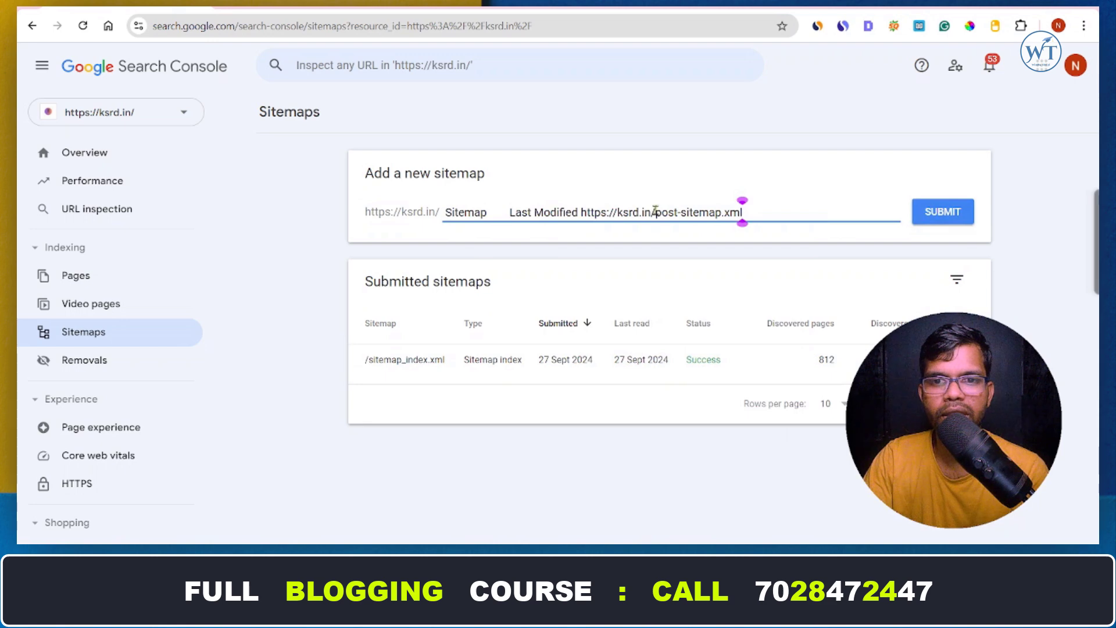
drag(656, 215, 359, 230)
key(BackSpace)
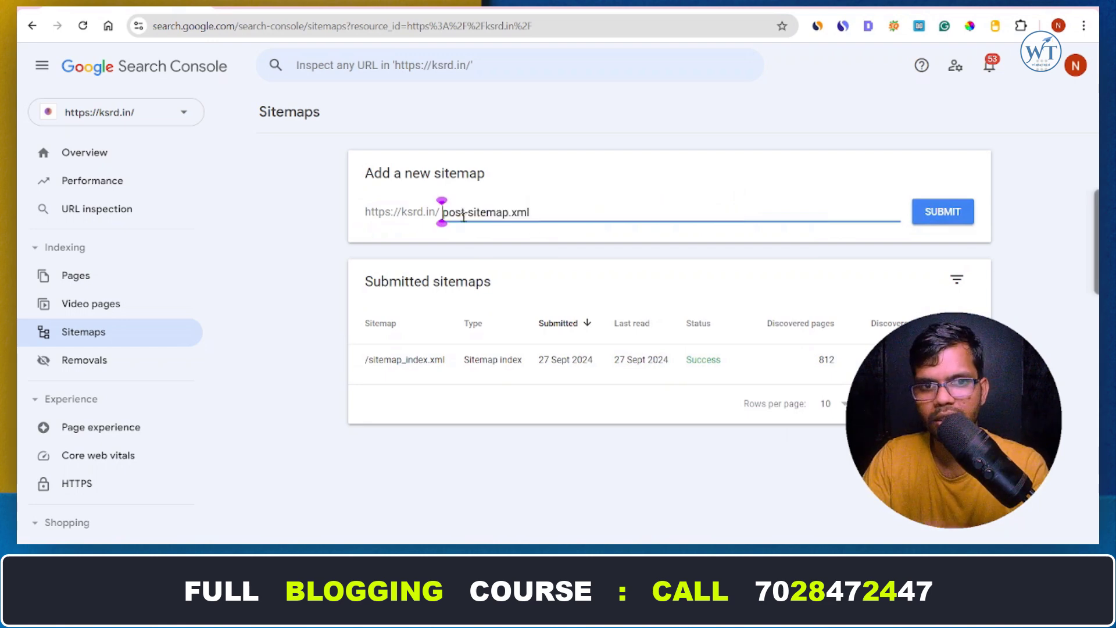
click(662, 216)
click(930, 217)
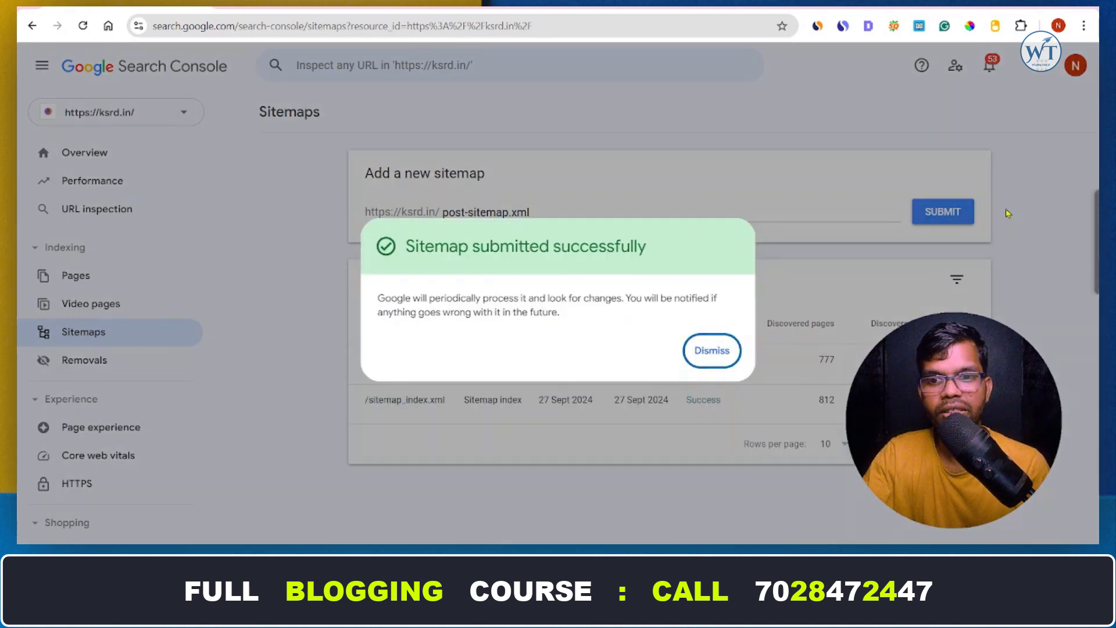
click(712, 350)
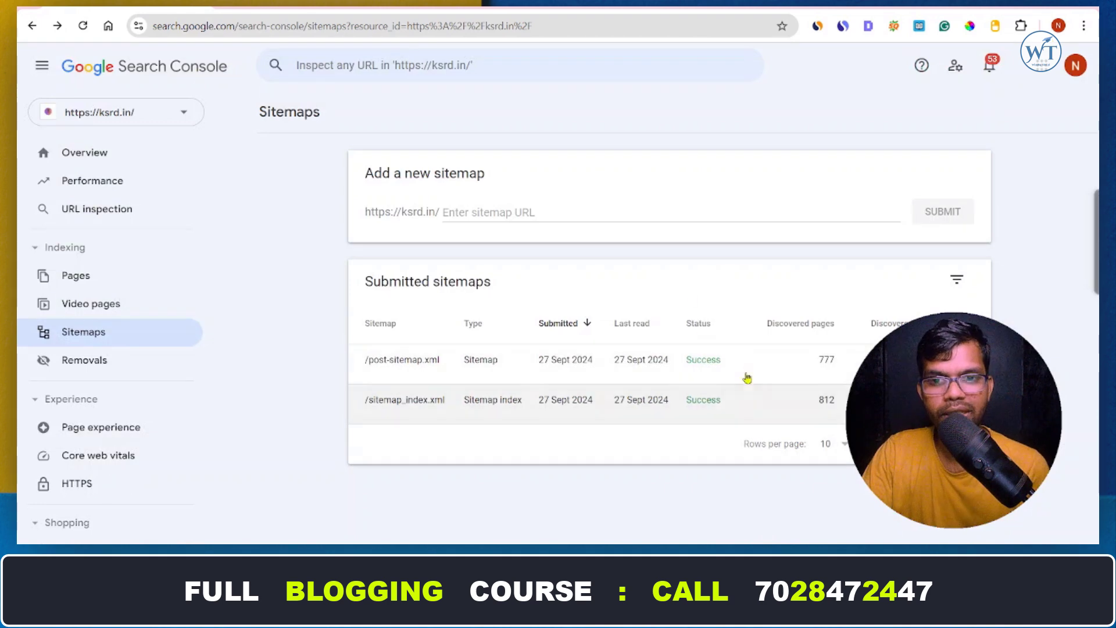
Step: Check the details of the submitted post-sitemap.xml, return to the Sitemaps overview and reload it
click(701, 370)
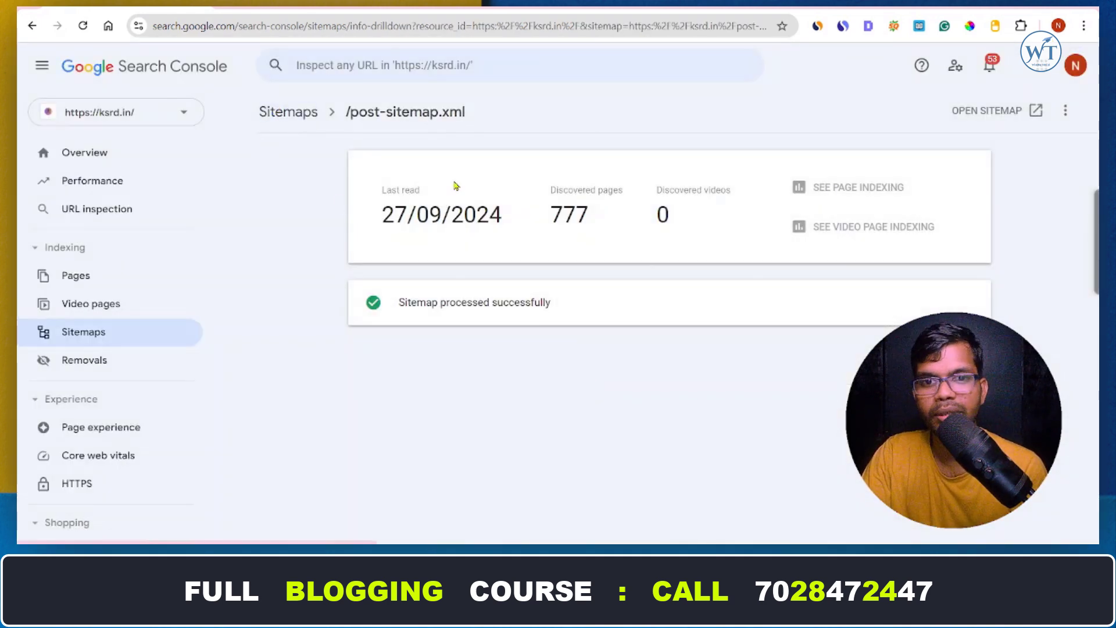
click(291, 114)
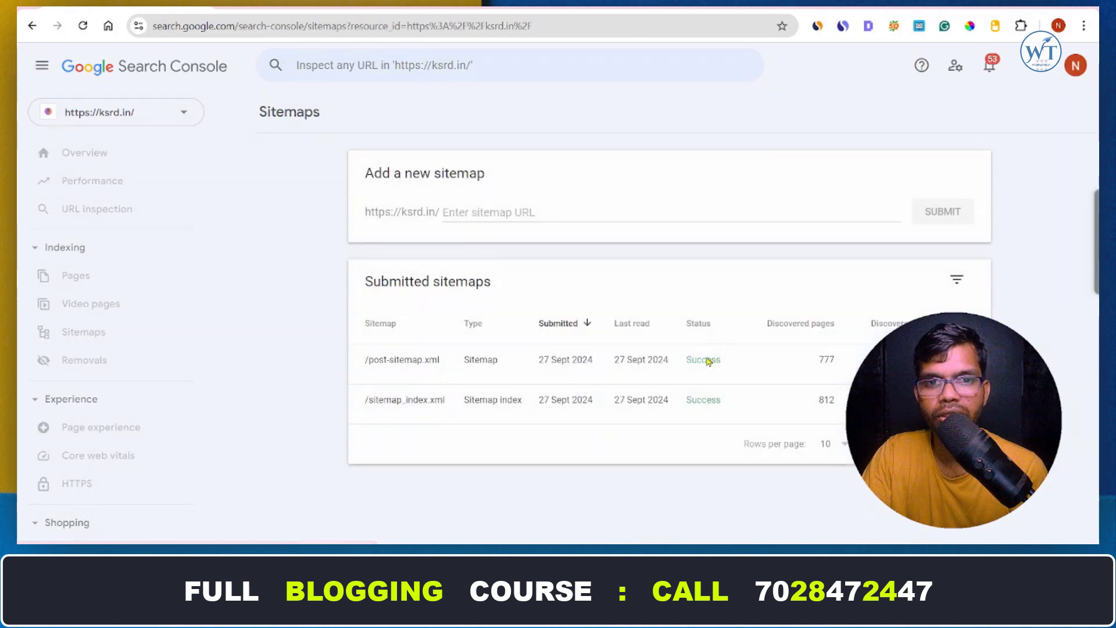
click(82, 26)
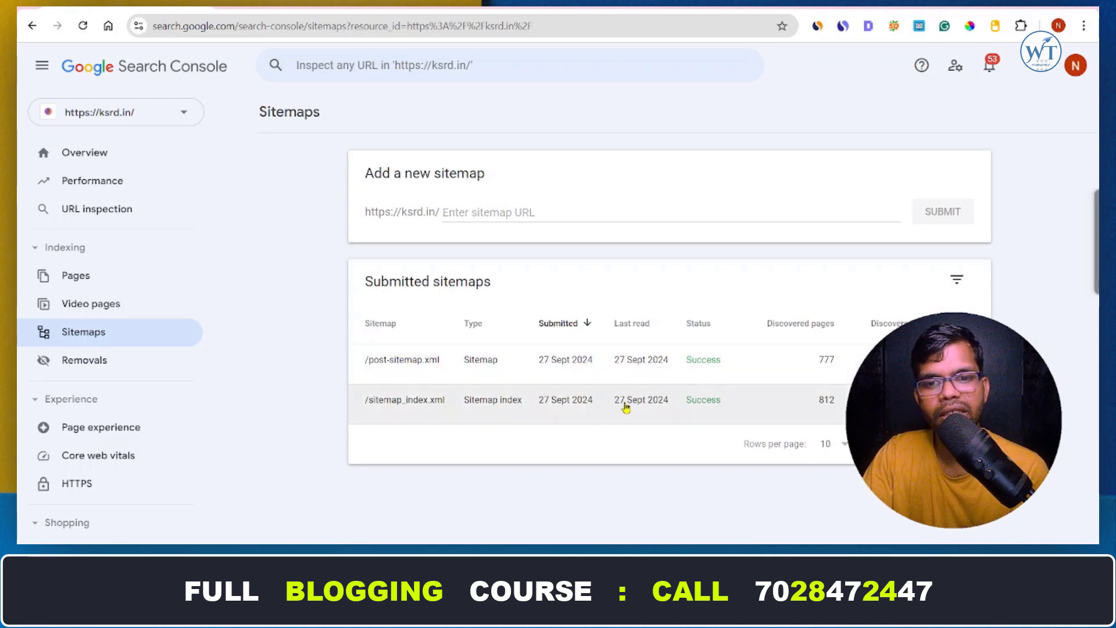
Step: Recheck the Sitemaps read section of sitemap_index.xml, reloading its details page on each visit, and return to the Sitemaps overview
click(565, 409)
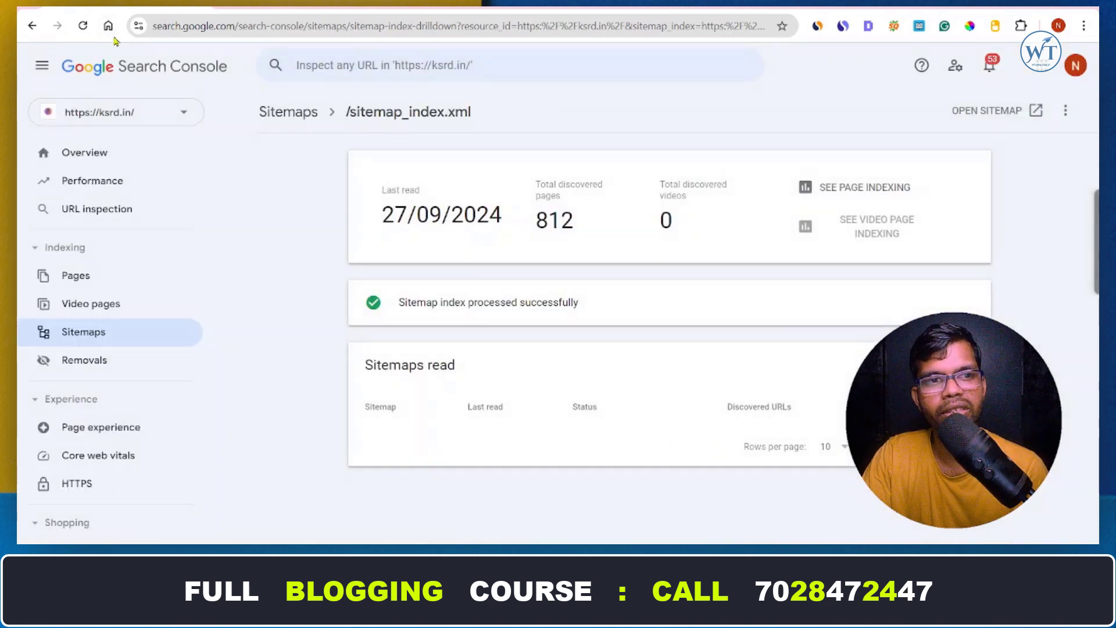
click(83, 25)
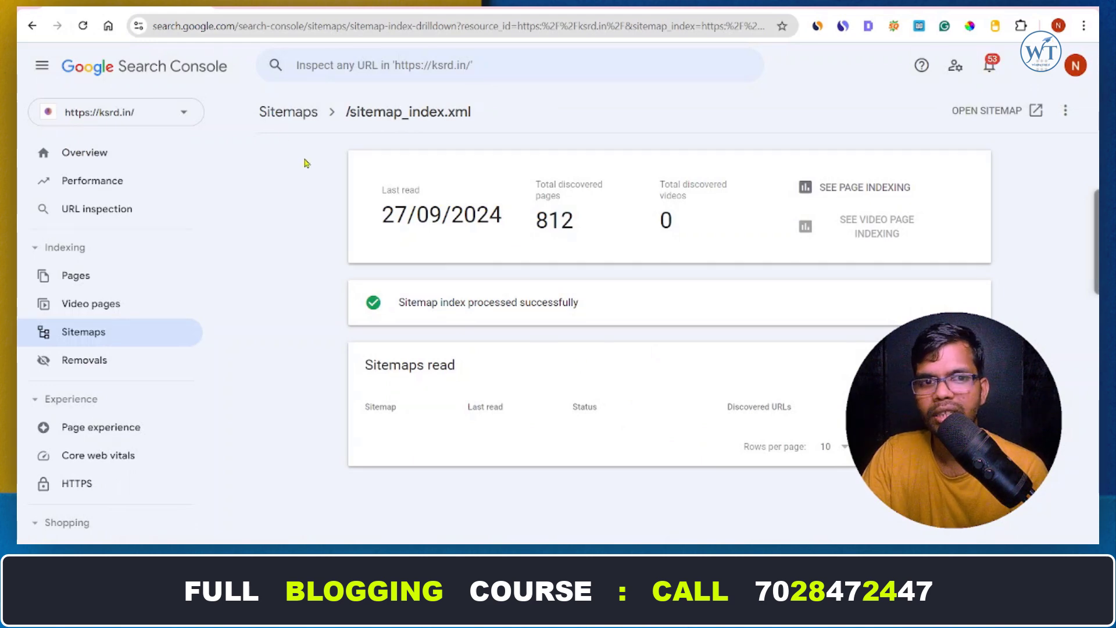
click(281, 113)
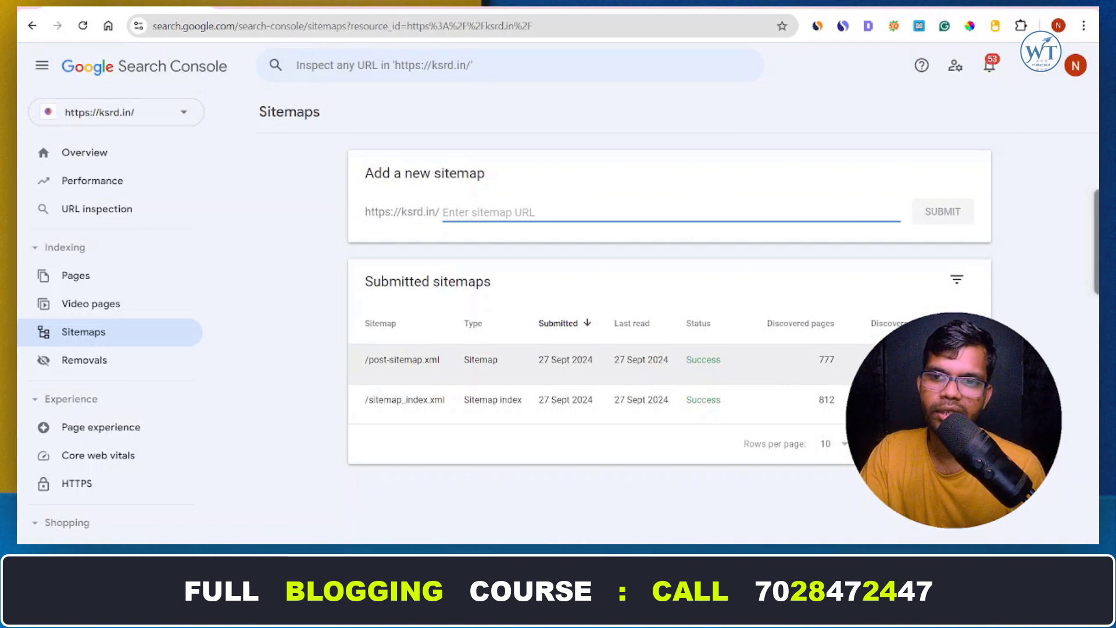
click(967, 364)
click(1039, 299)
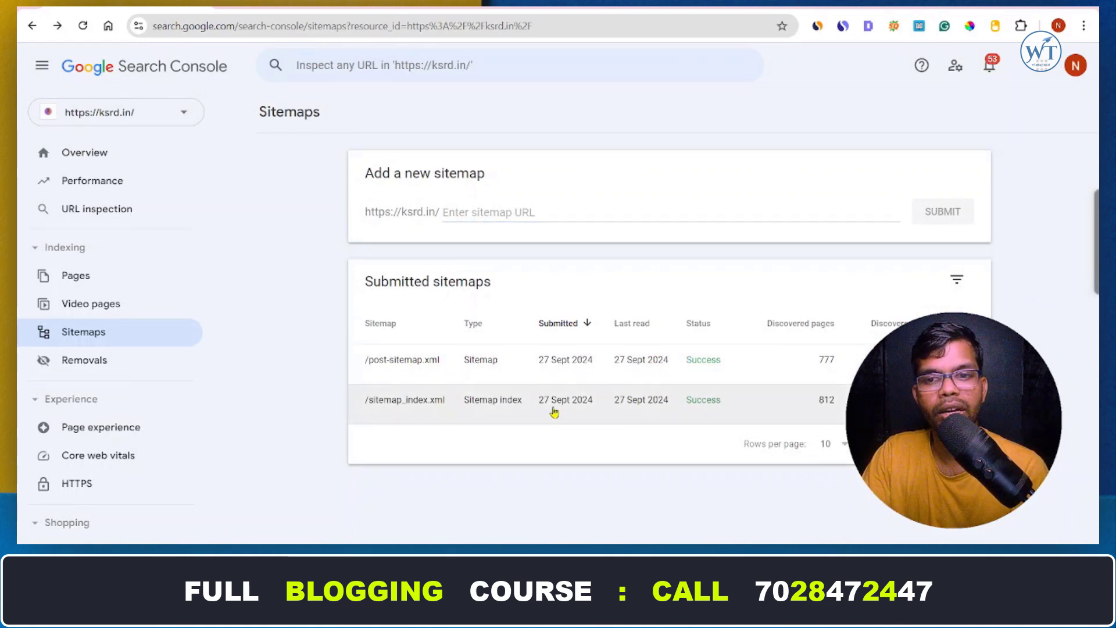
click(554, 412)
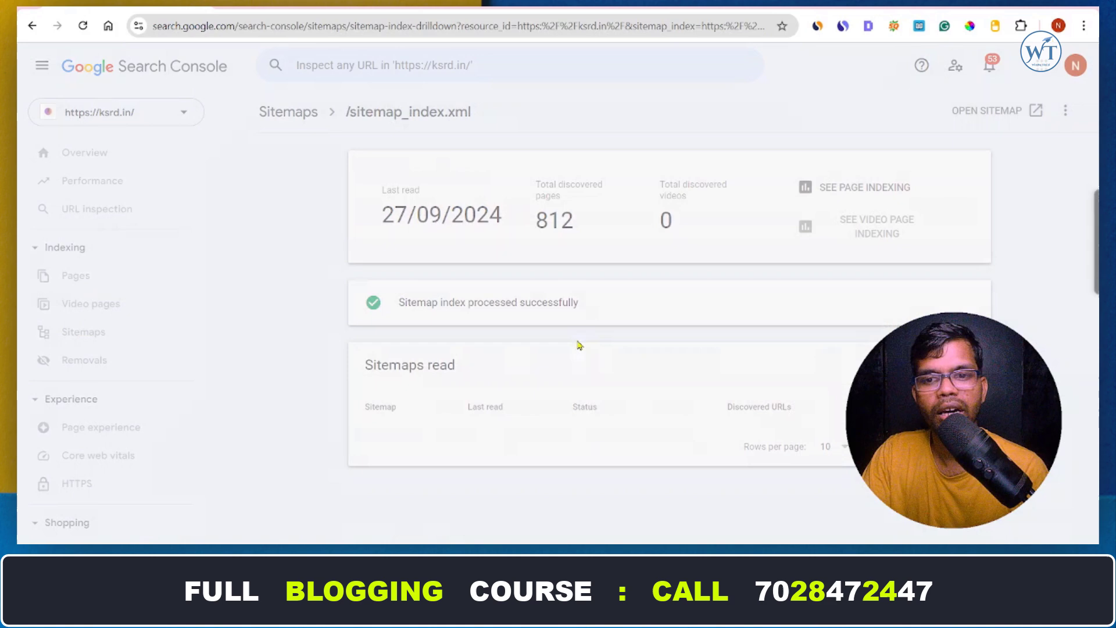
click(82, 26)
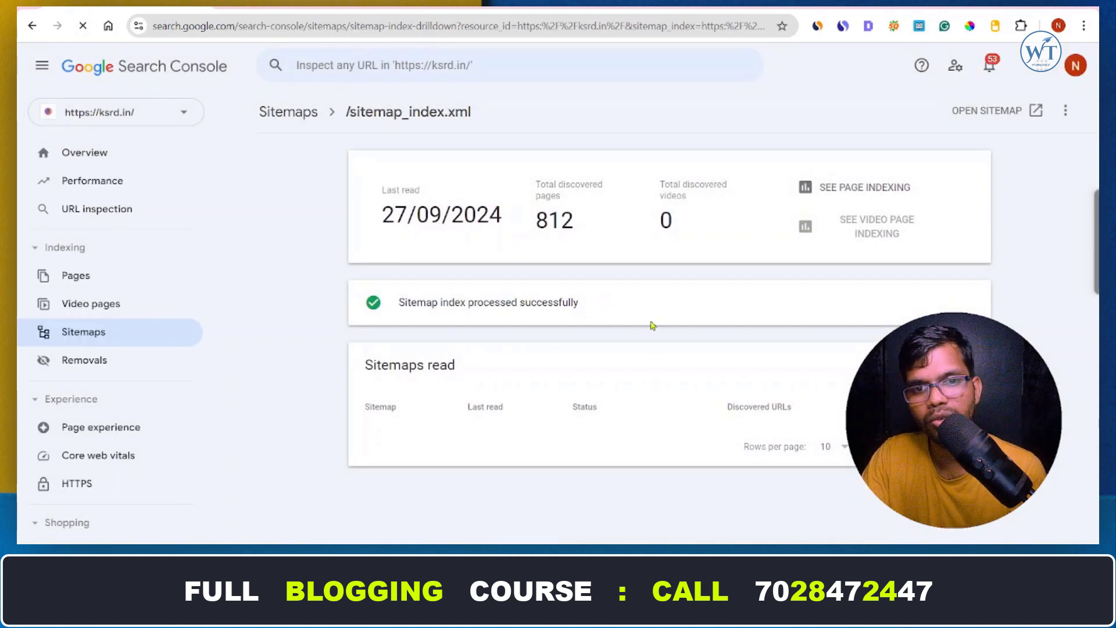
click(263, 111)
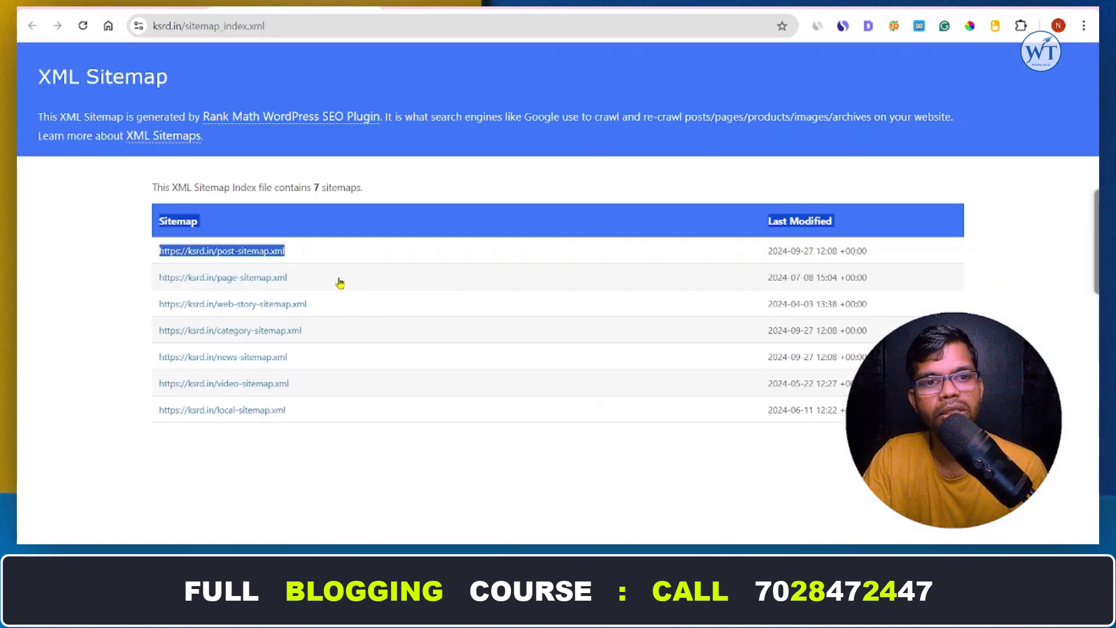
click(93, 289)
drag(127, 278, 194, 287)
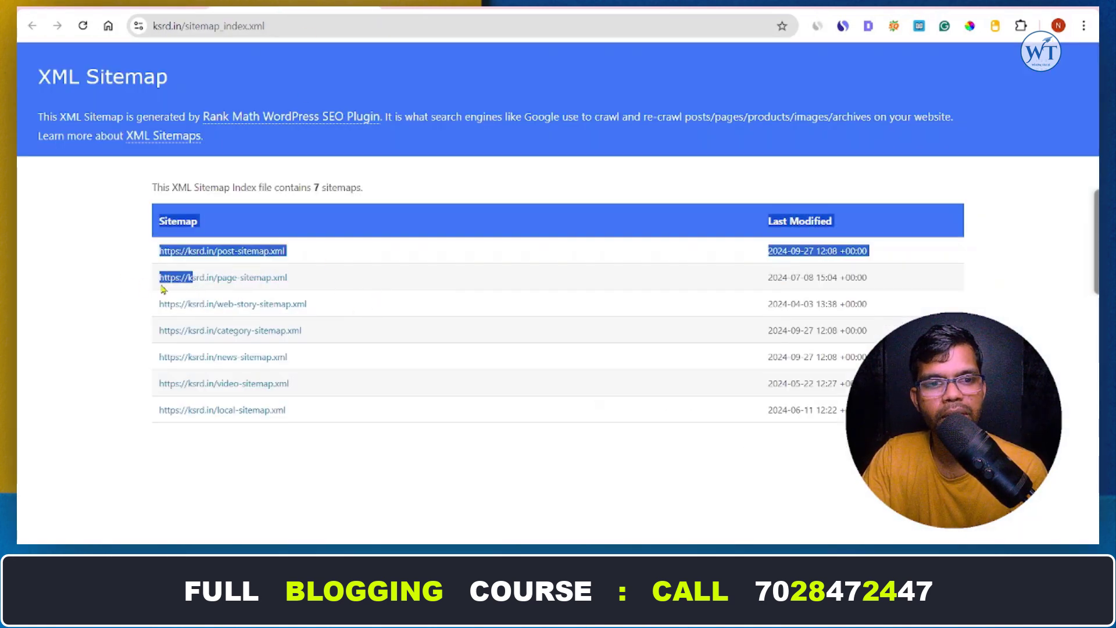
click(76, 284)
drag(315, 283, 222, 289)
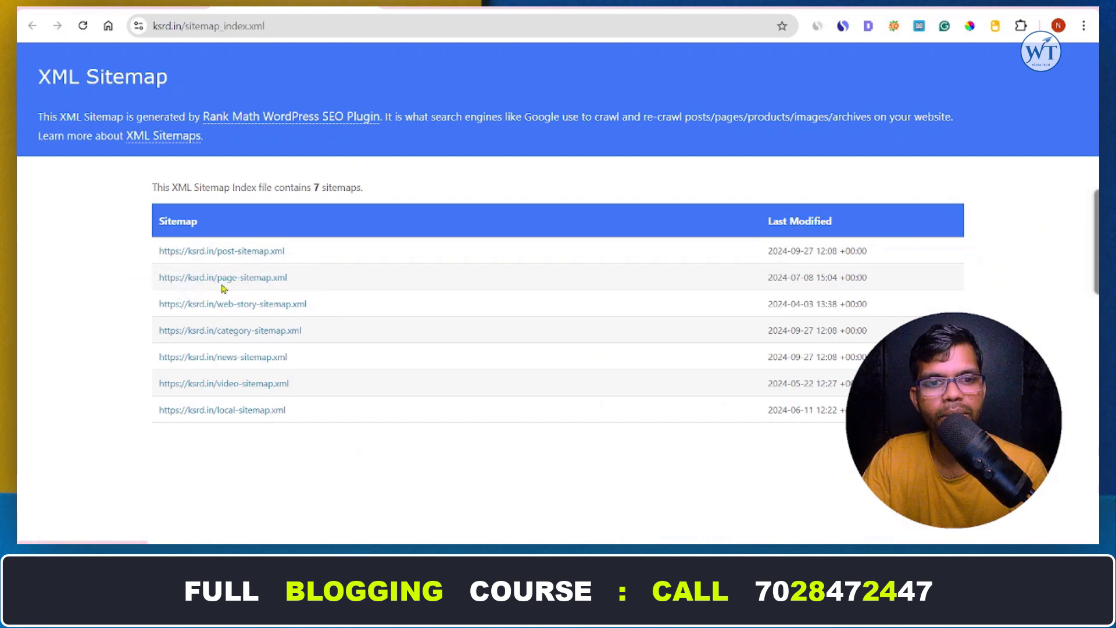
drag(145, 283, 311, 279)
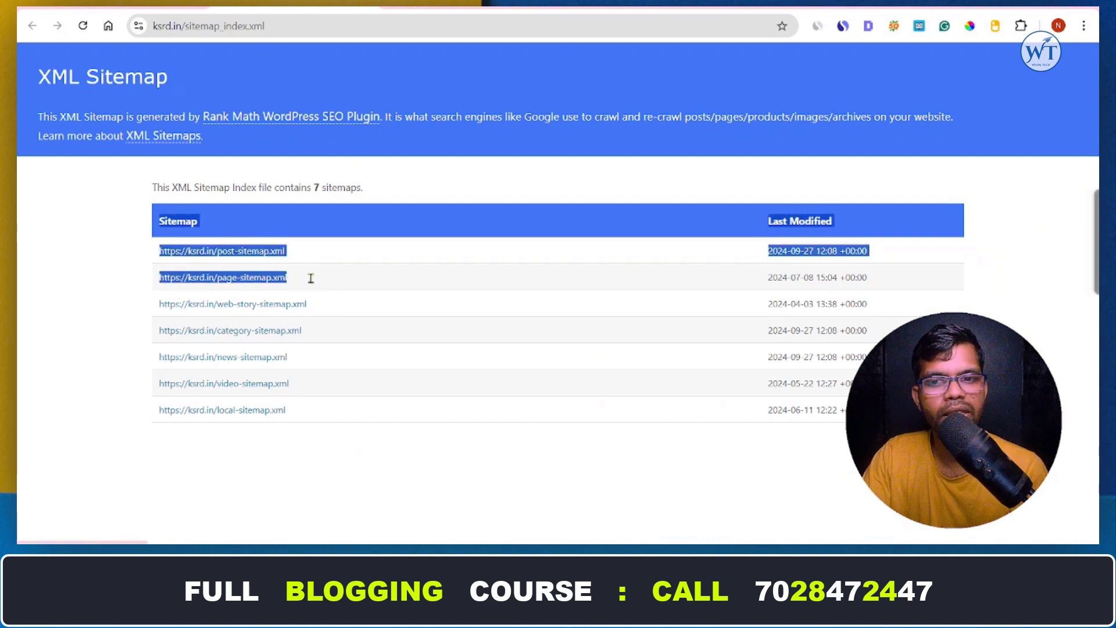
click(55, 307)
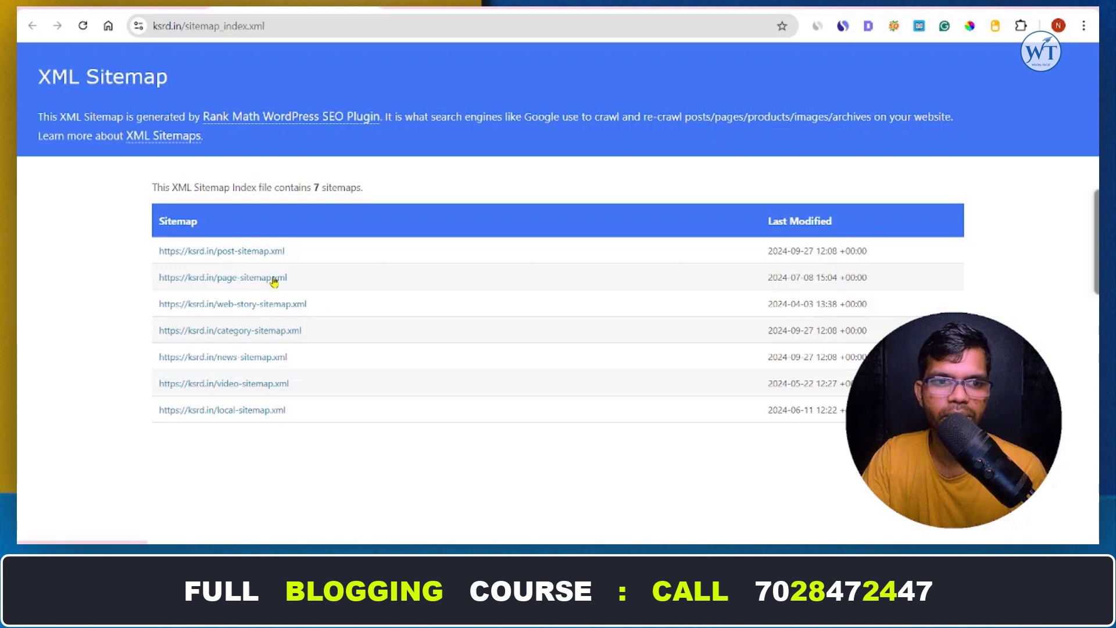
Step: Open category-sitemap.xml from the live sitemap index and copy category-sitemap.xml from its page address
click(261, 333)
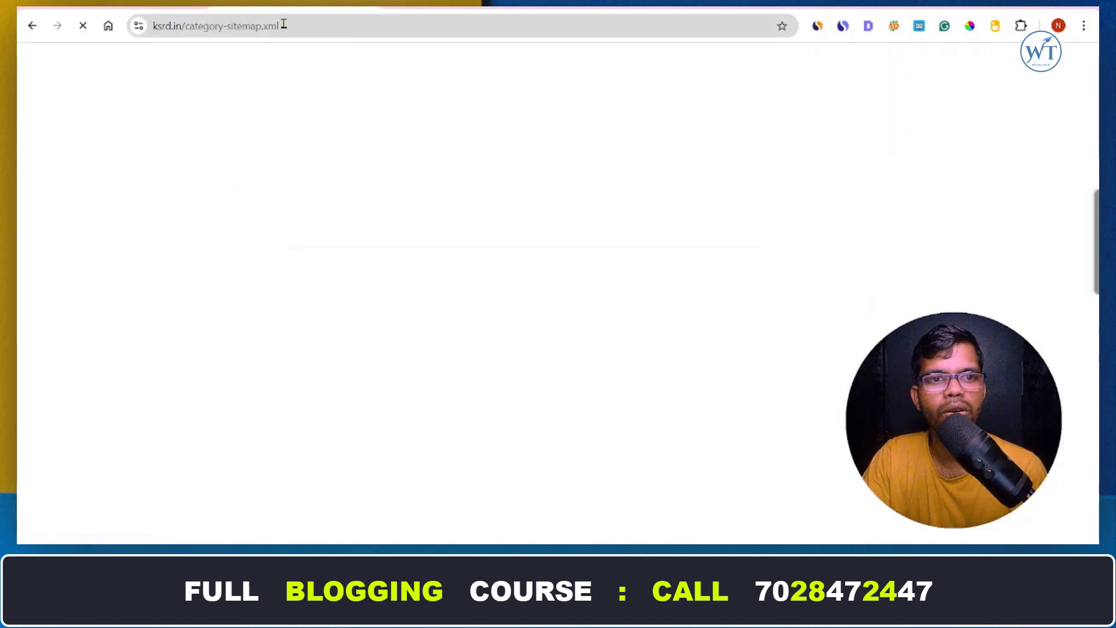
drag(293, 24, 192, 32)
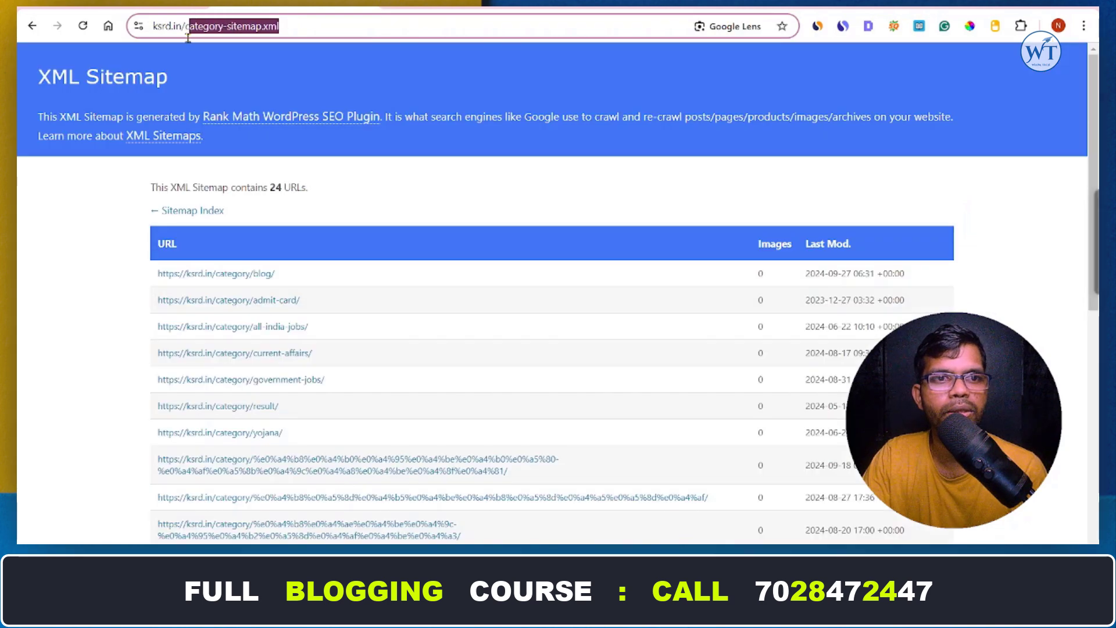
right_click(249, 24)
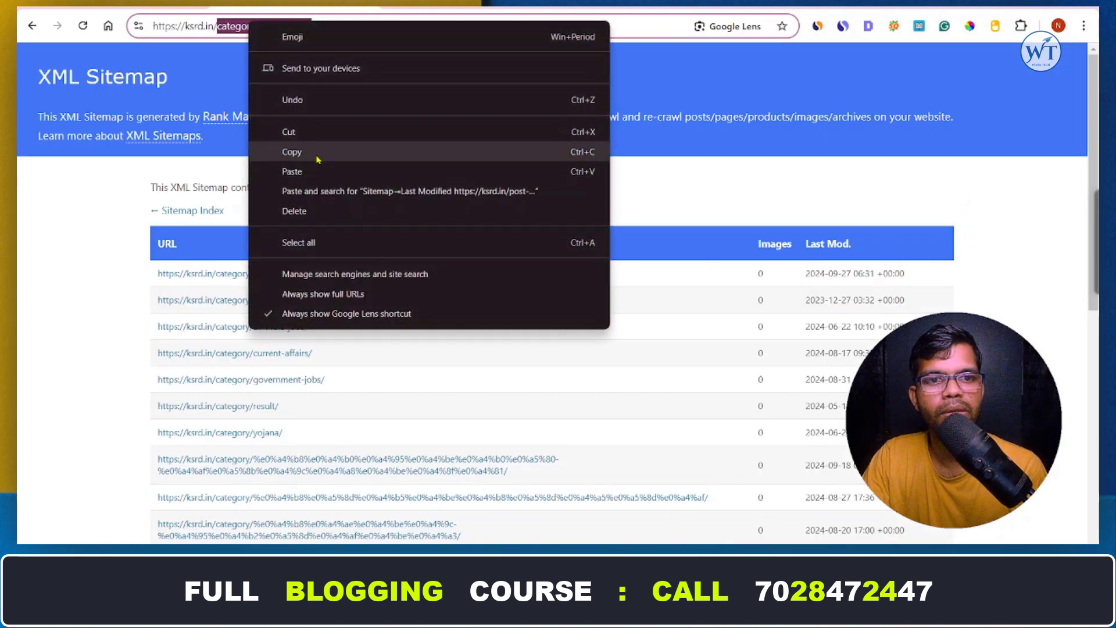
click(319, 156)
key(ctrl+Tab)
right_click(527, 213)
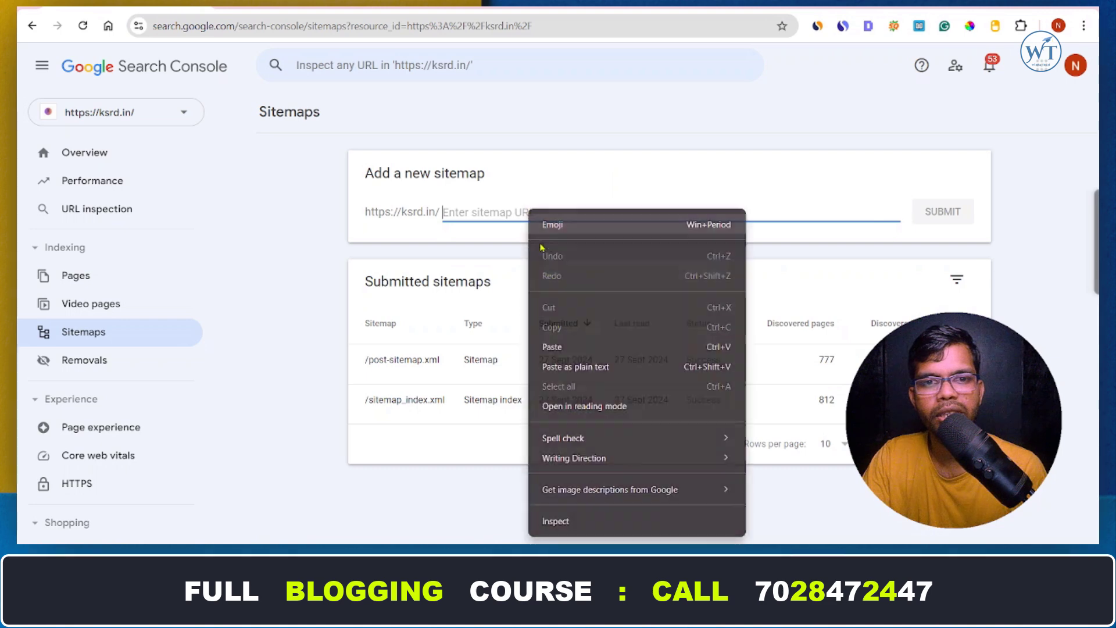
click(553, 348)
click(939, 213)
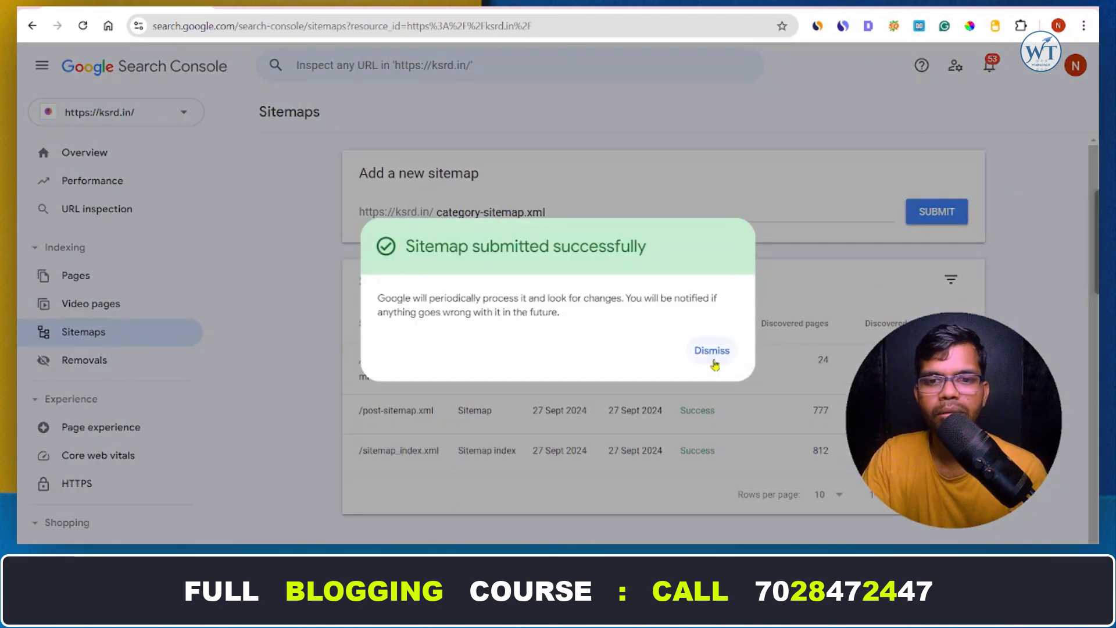
click(713, 352)
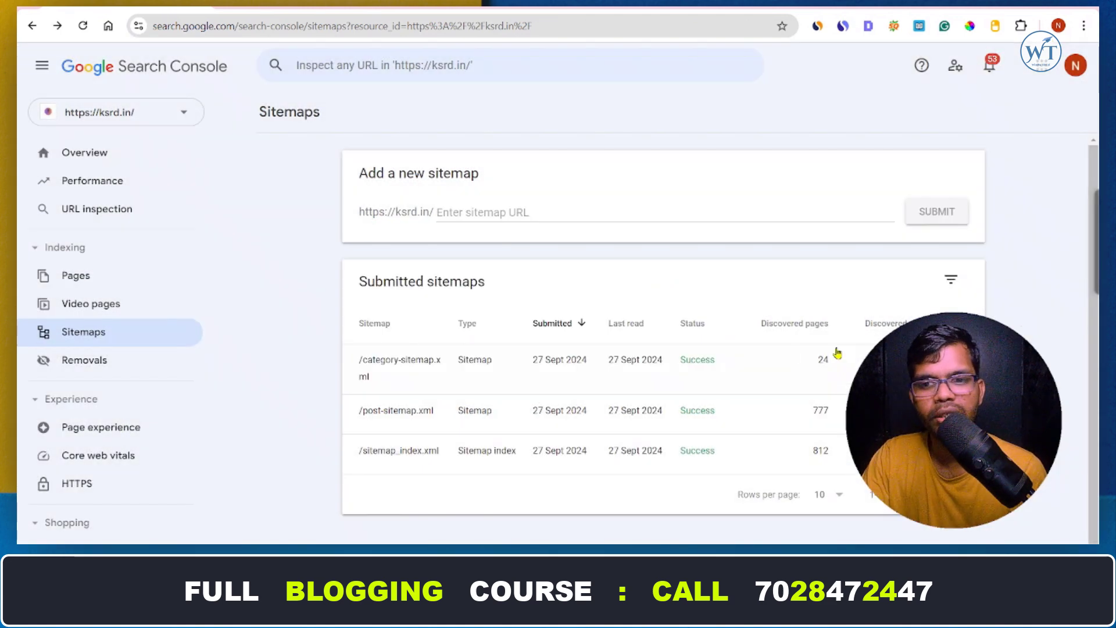
Step: Recheck the Sitemaps read section of sitemap_index.xml, reloading its details page several times, and return to the submitted sitemaps list
click(541, 454)
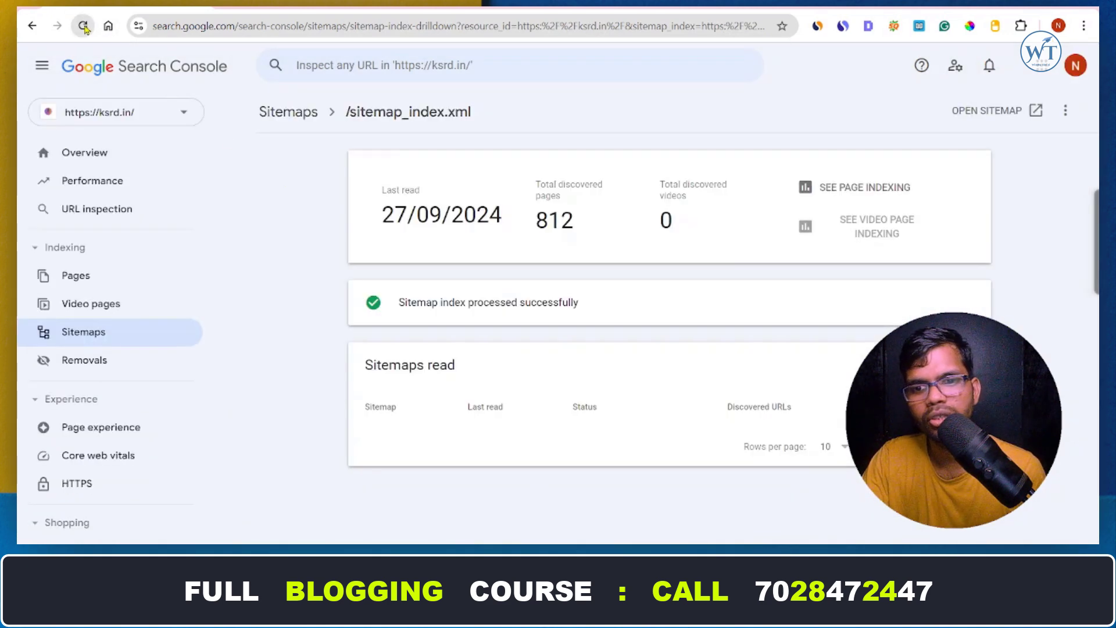
click(83, 26)
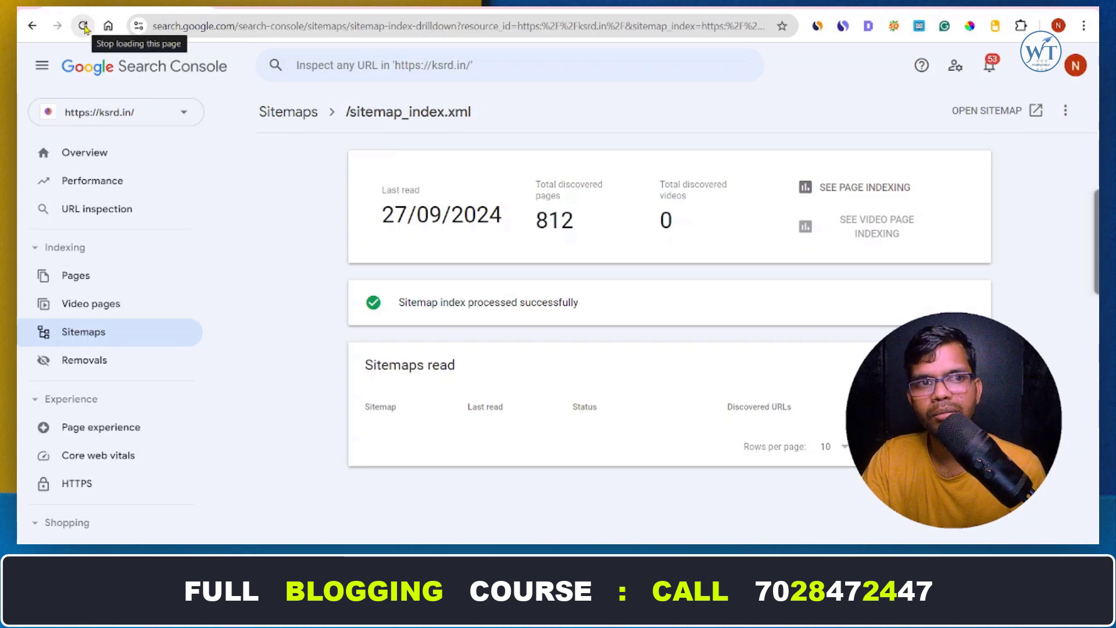
click(83, 26)
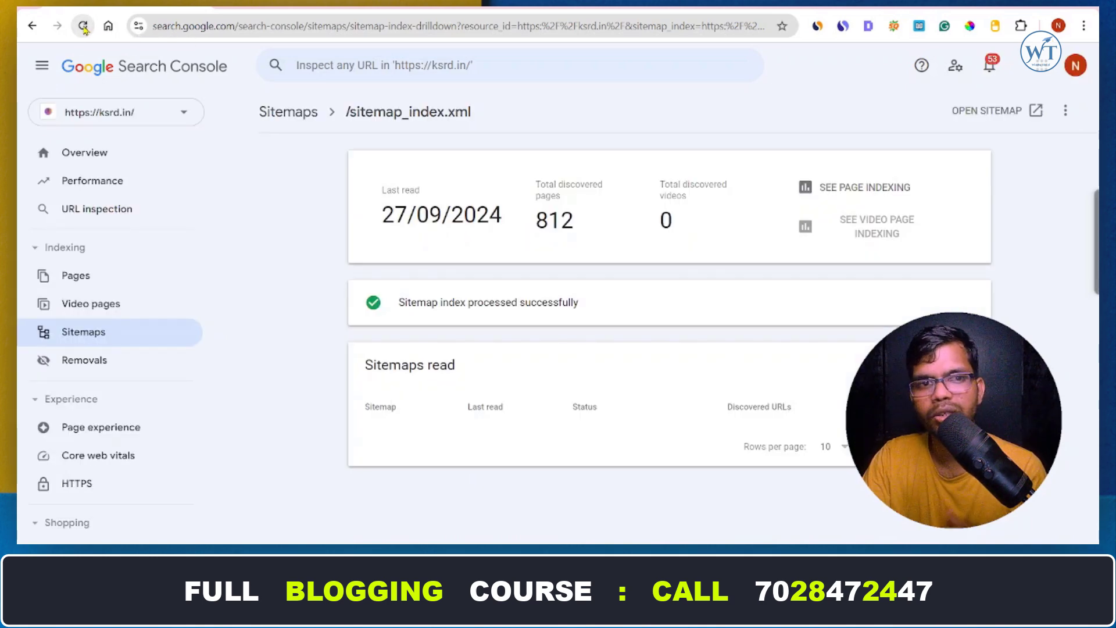
click(83, 26)
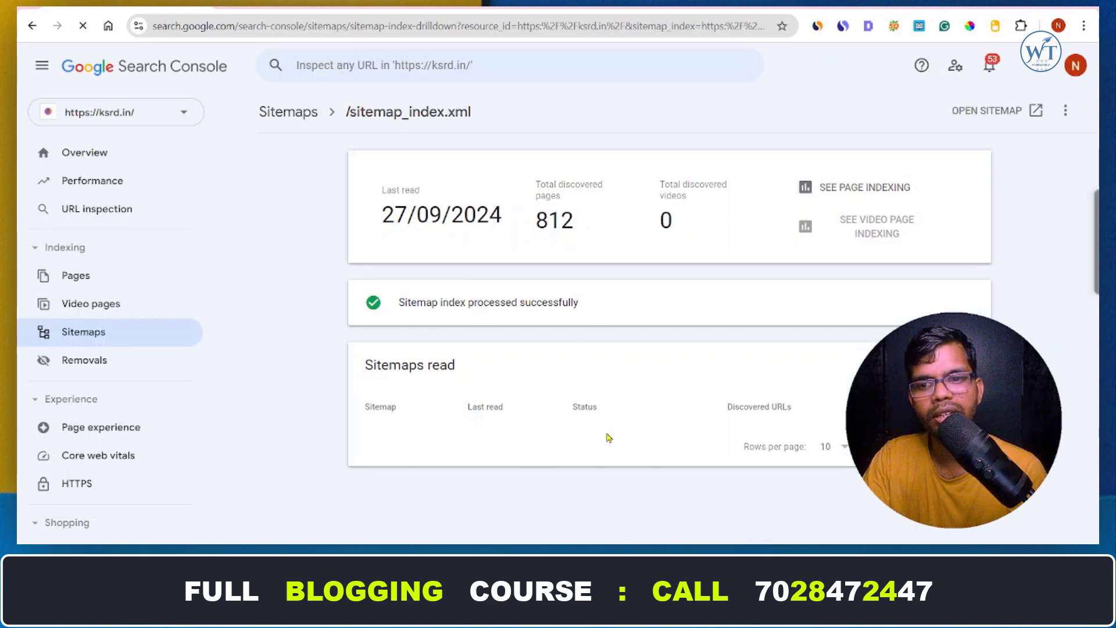
click(293, 115)
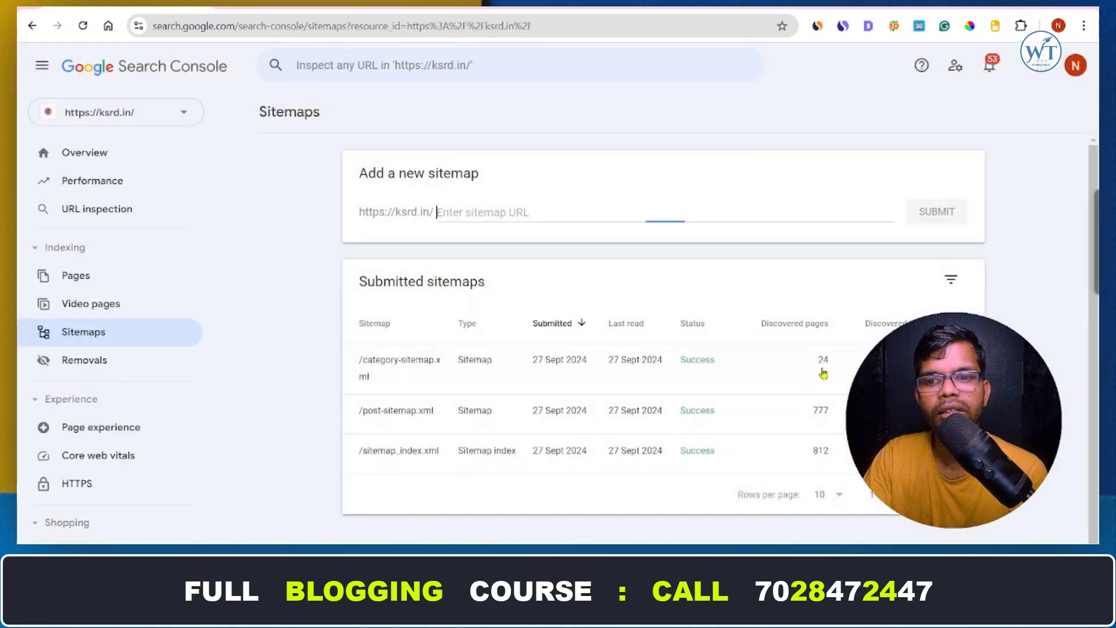
click(668, 415)
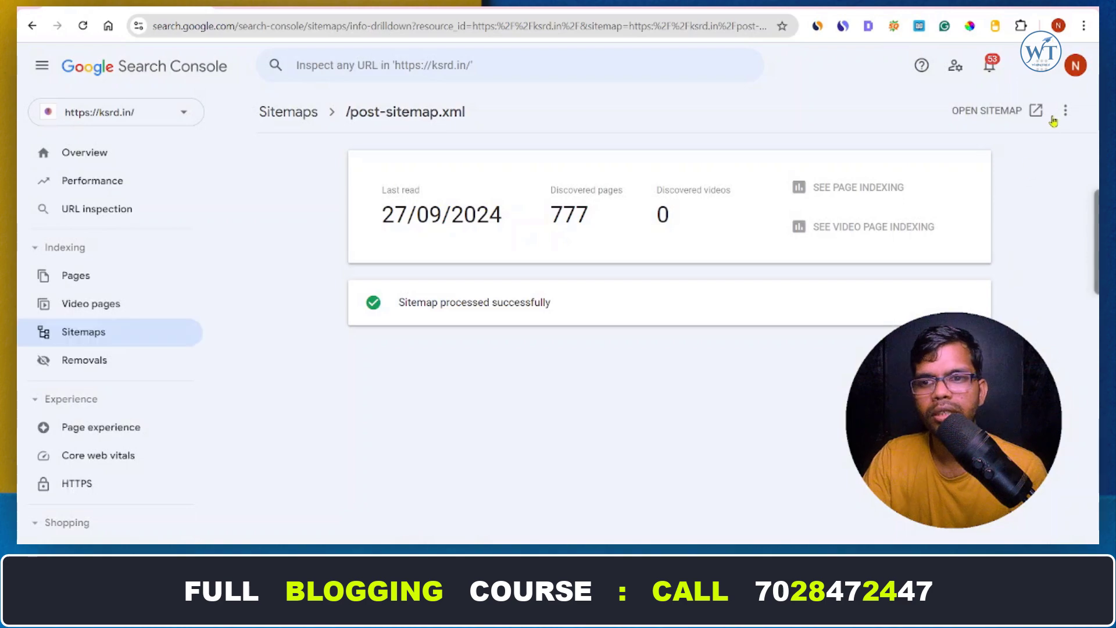
click(1066, 110)
click(982, 156)
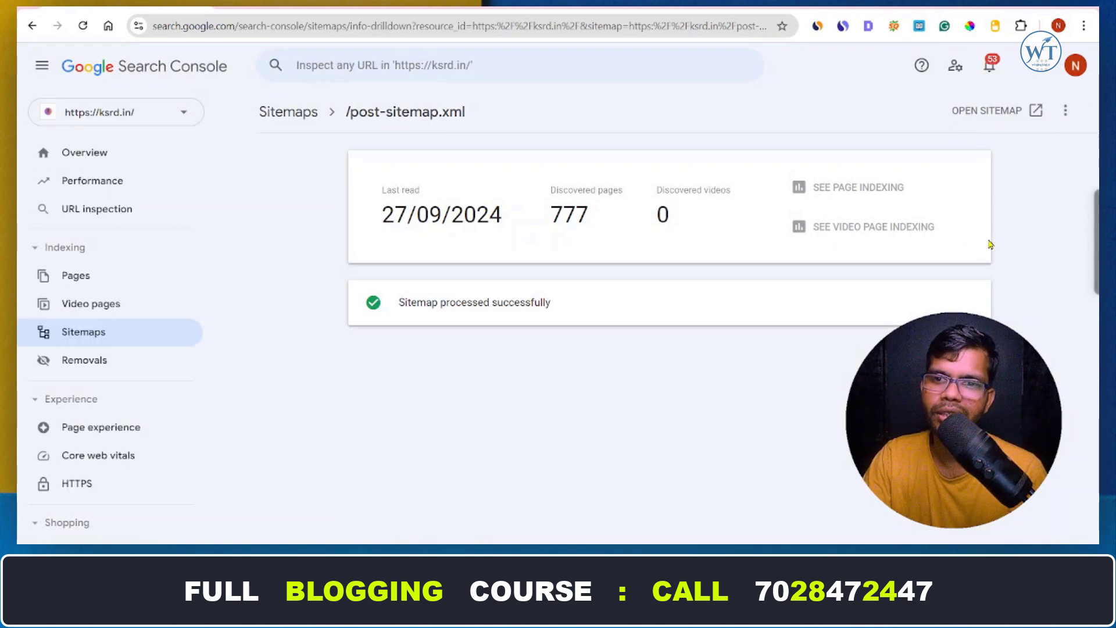
click(612, 313)
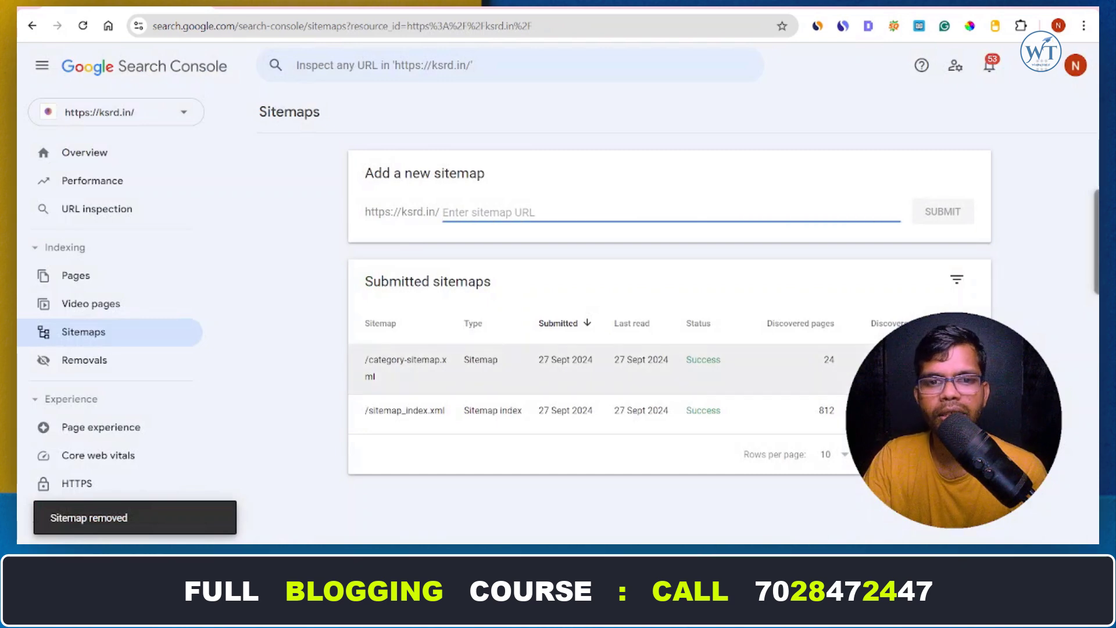
click(674, 377)
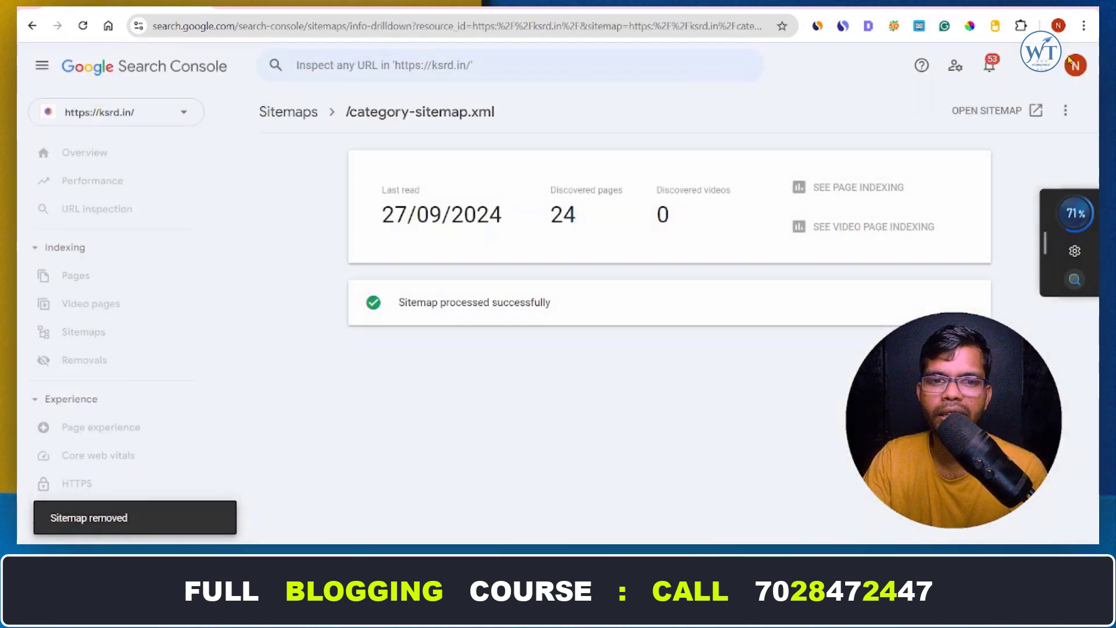
click(1066, 111)
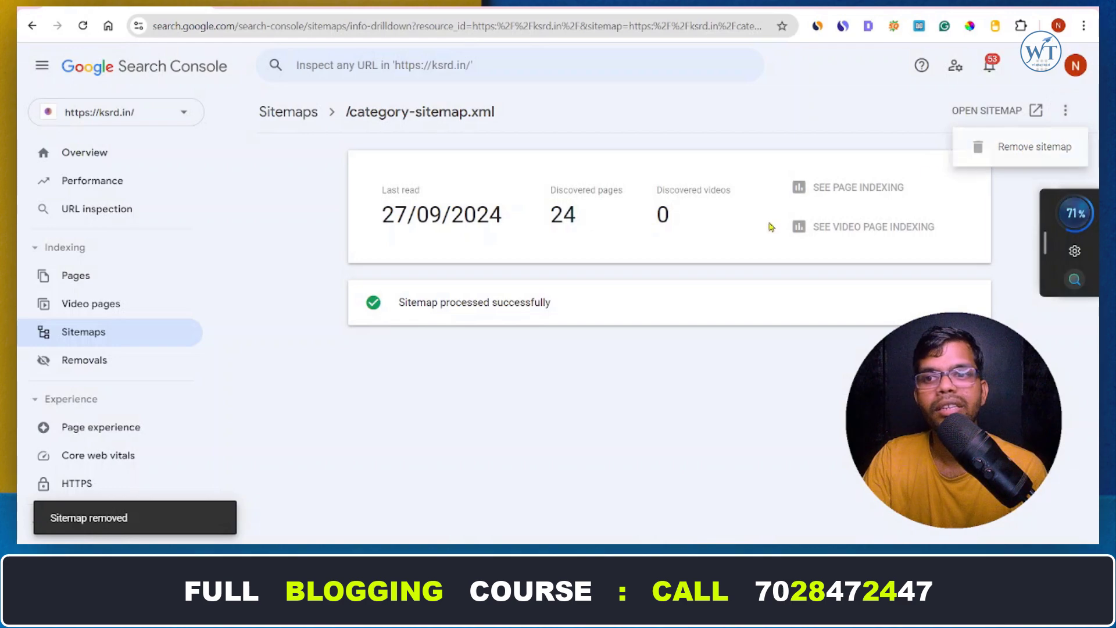
click(1035, 146)
click(610, 314)
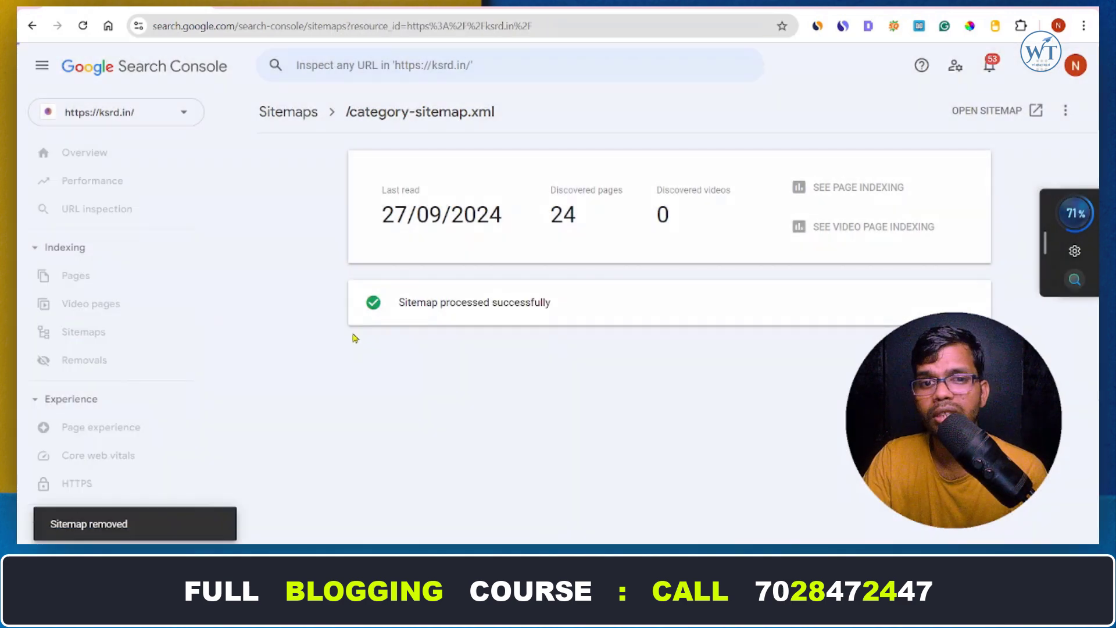
Step: Reload the sitemap_index.xml details, review its page indexing report with the reasons for non-indexing, and view the Performance report
click(678, 360)
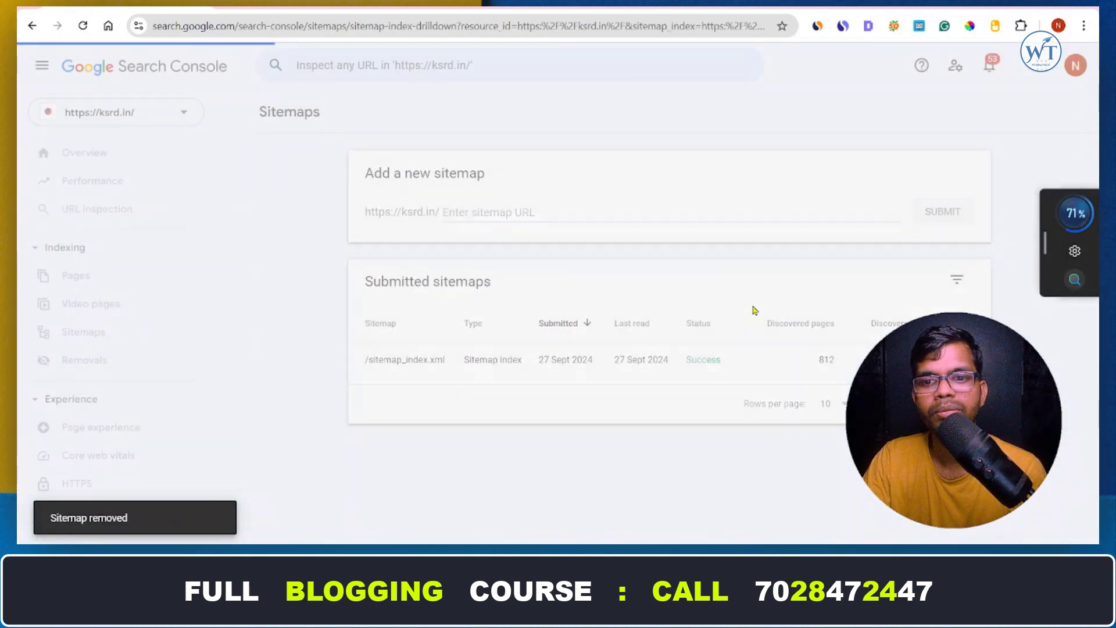
key(F5)
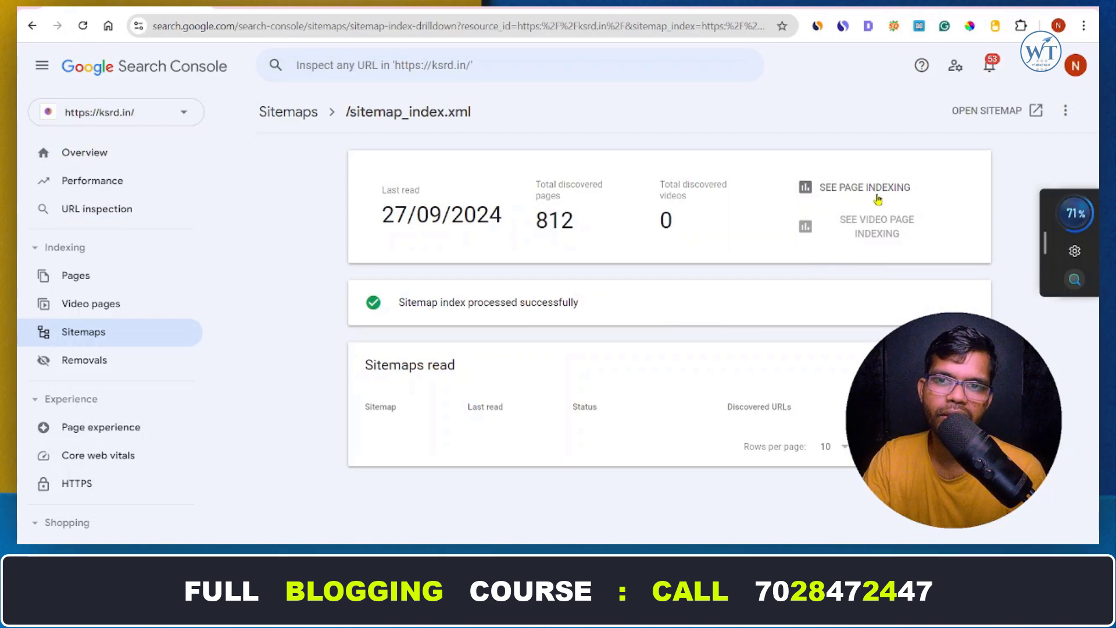
click(872, 187)
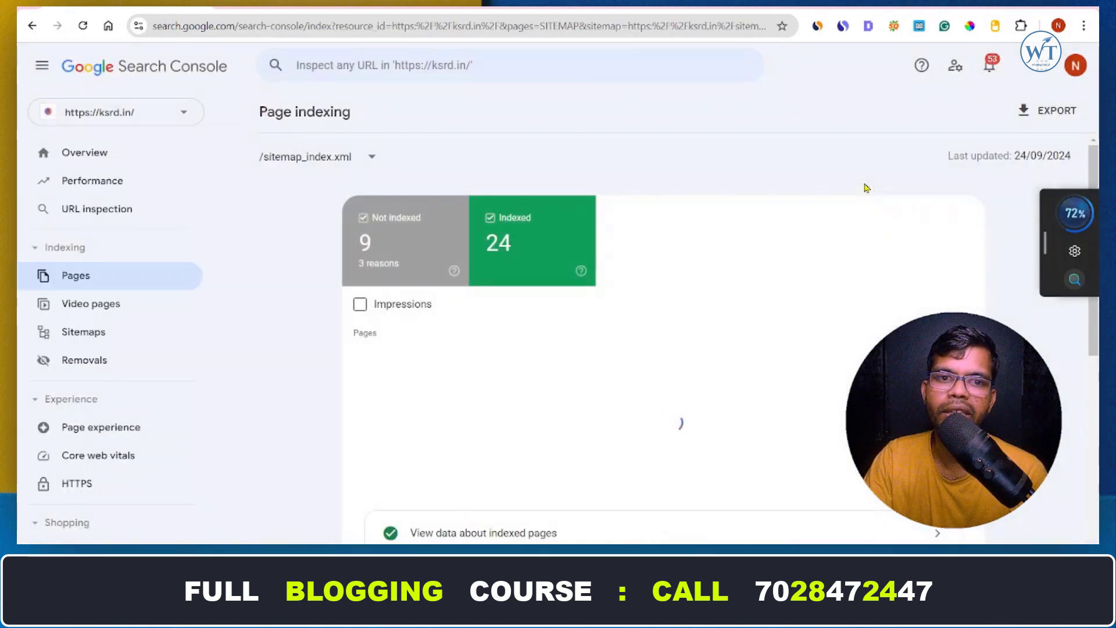
scroll(826, 261, down, 6)
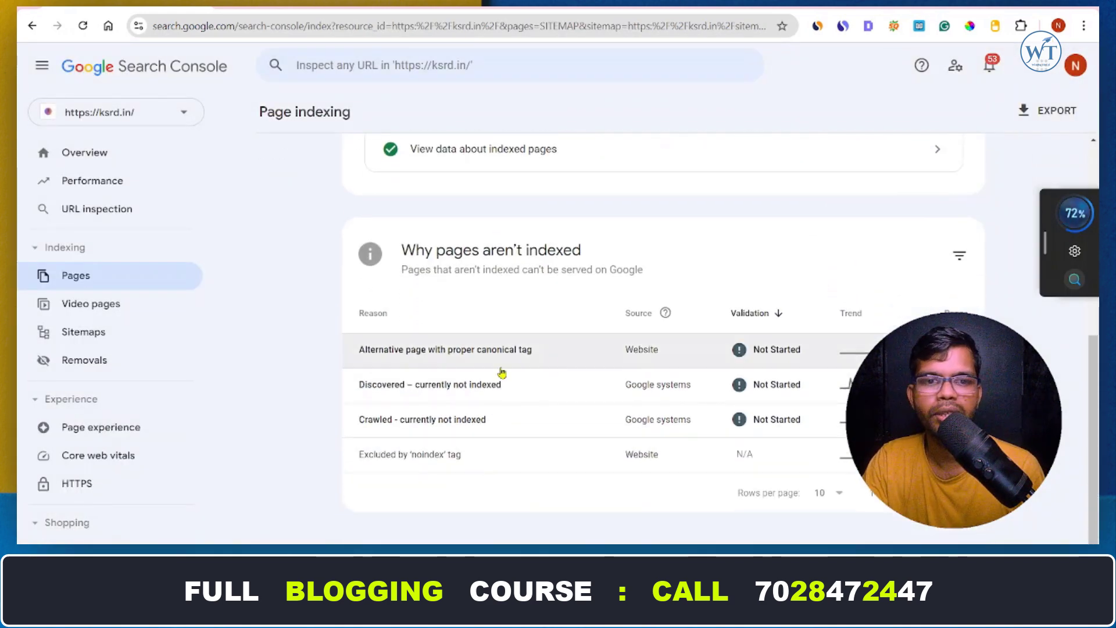
scroll(626, 356, up, 6)
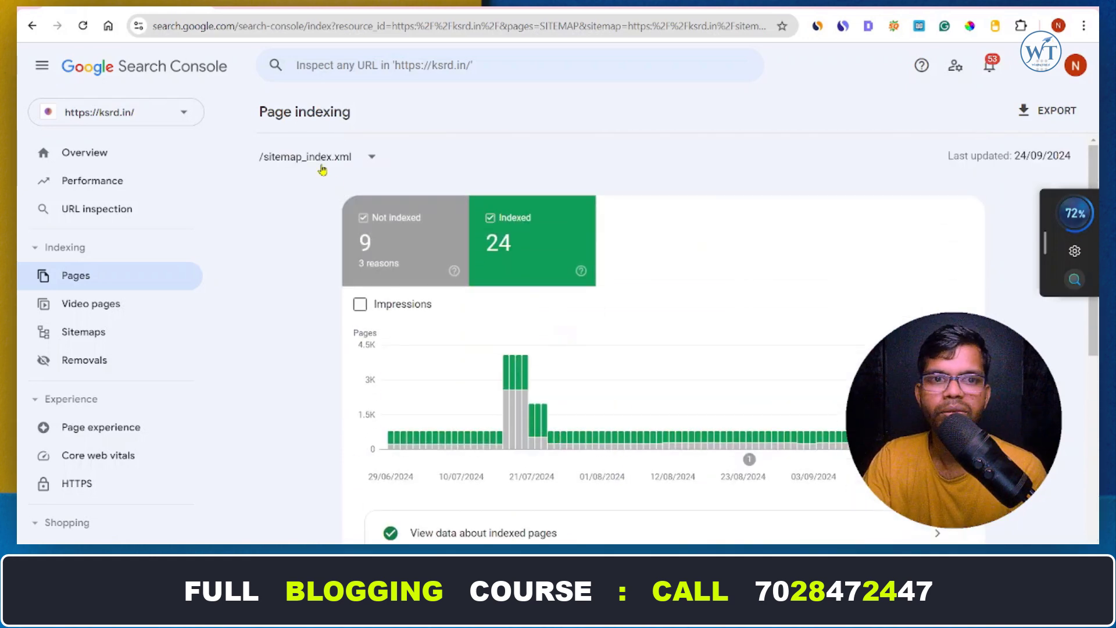
click(106, 182)
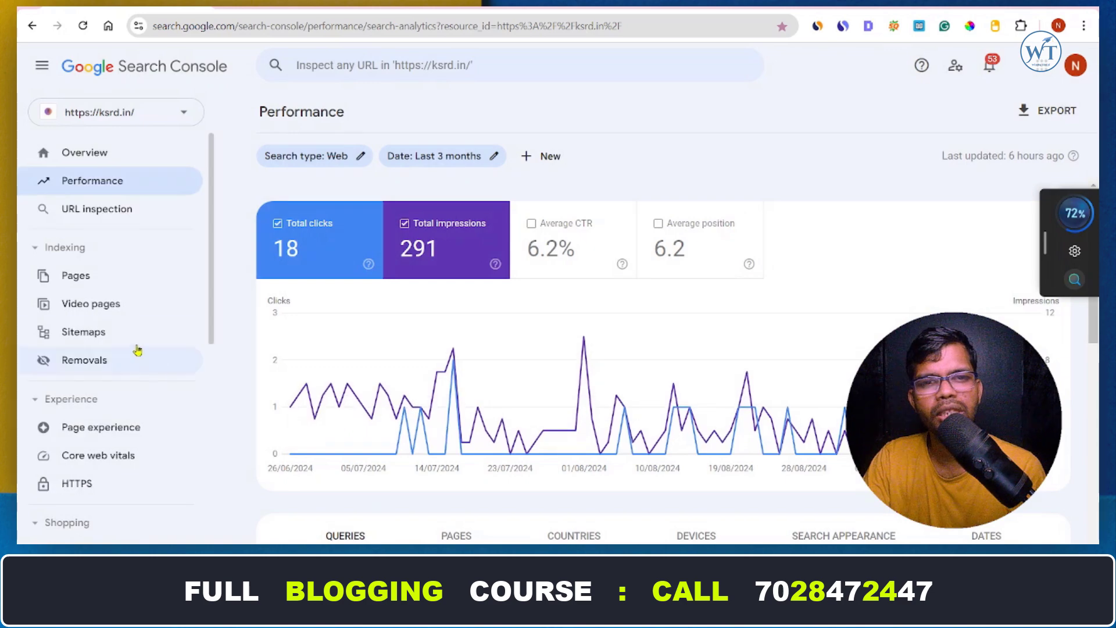
Step: Reopen sitemap_index.xml from the Sitemaps page and examine its Sitemaps read section and processing status
click(131, 330)
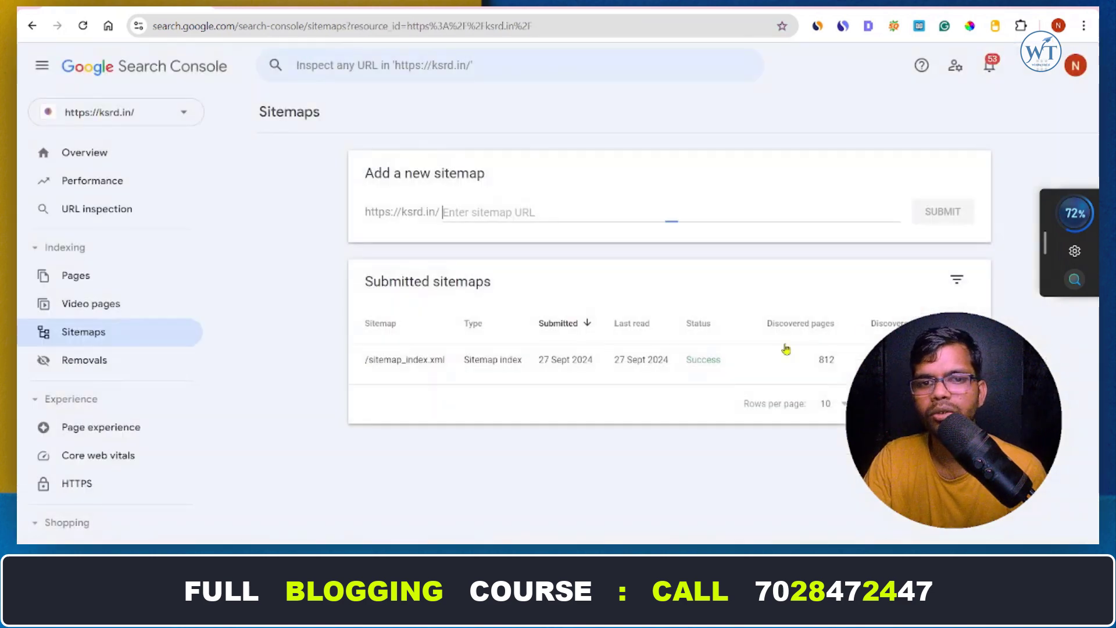
click(622, 371)
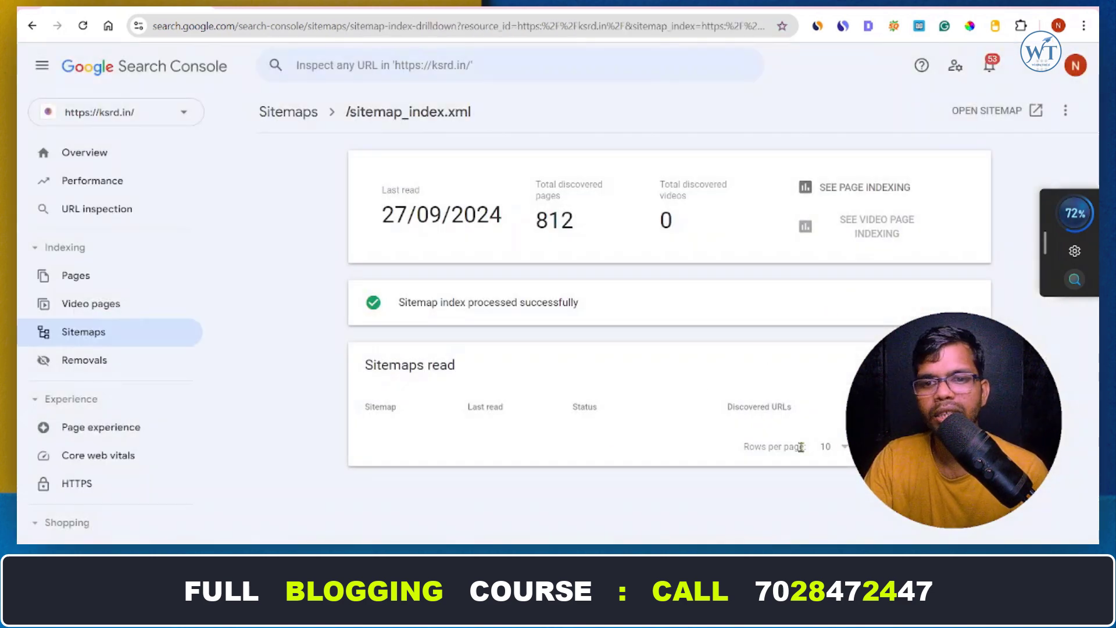
drag(375, 377, 751, 445)
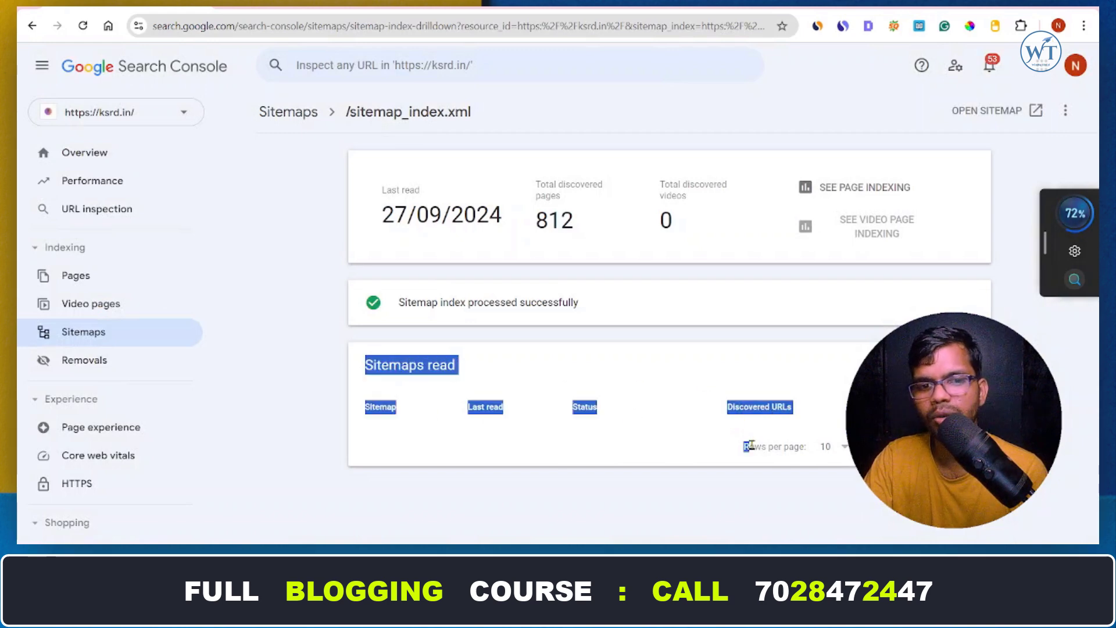
click(675, 461)
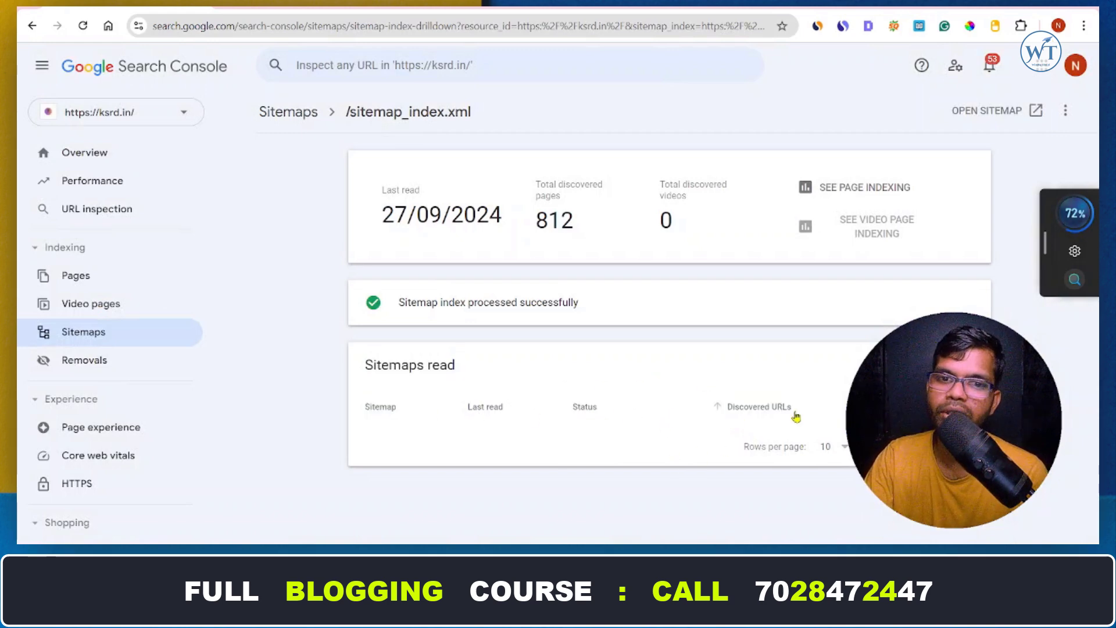
drag(406, 300, 635, 306)
click(587, 296)
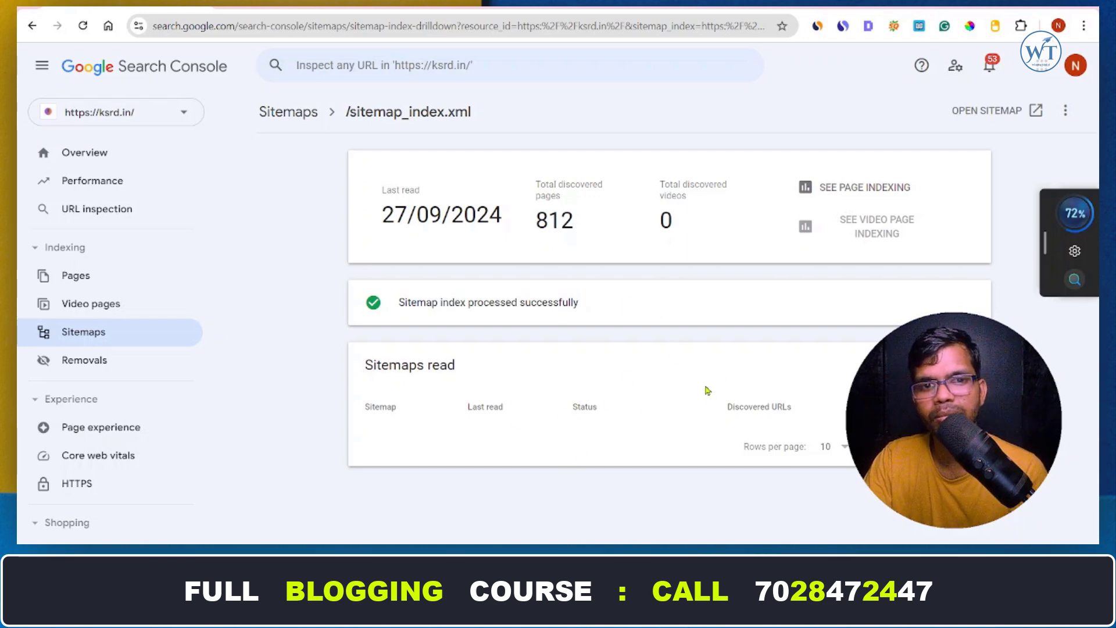
Step: Return to the Sitemaps overview and examine the section for adding a new sitemap without submitting anything
click(288, 114)
click(616, 214)
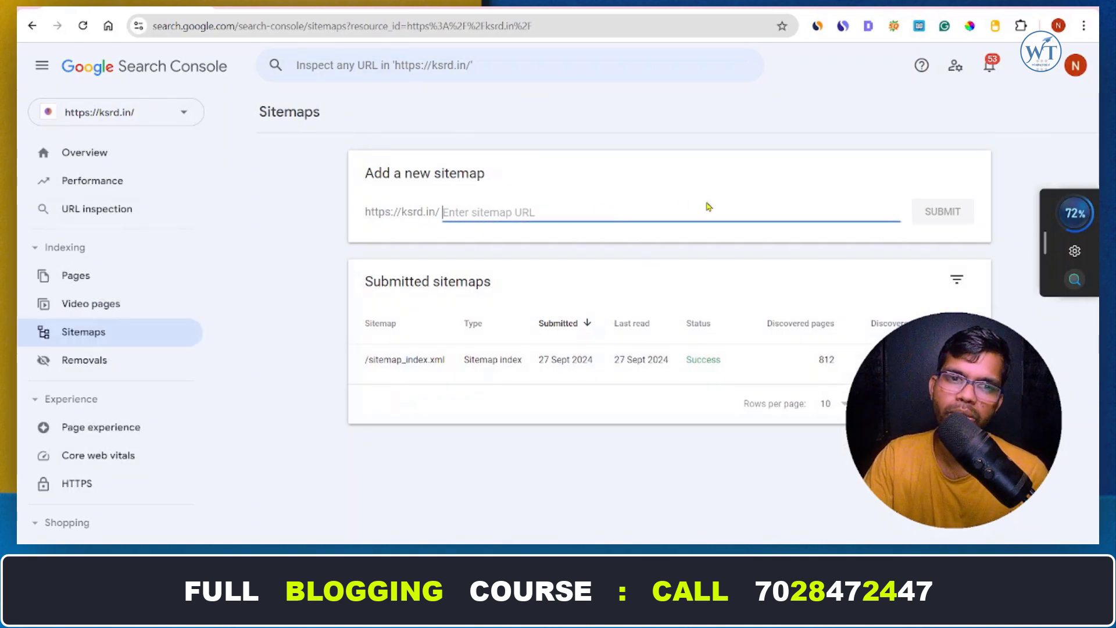
drag(487, 174, 363, 175)
click(613, 153)
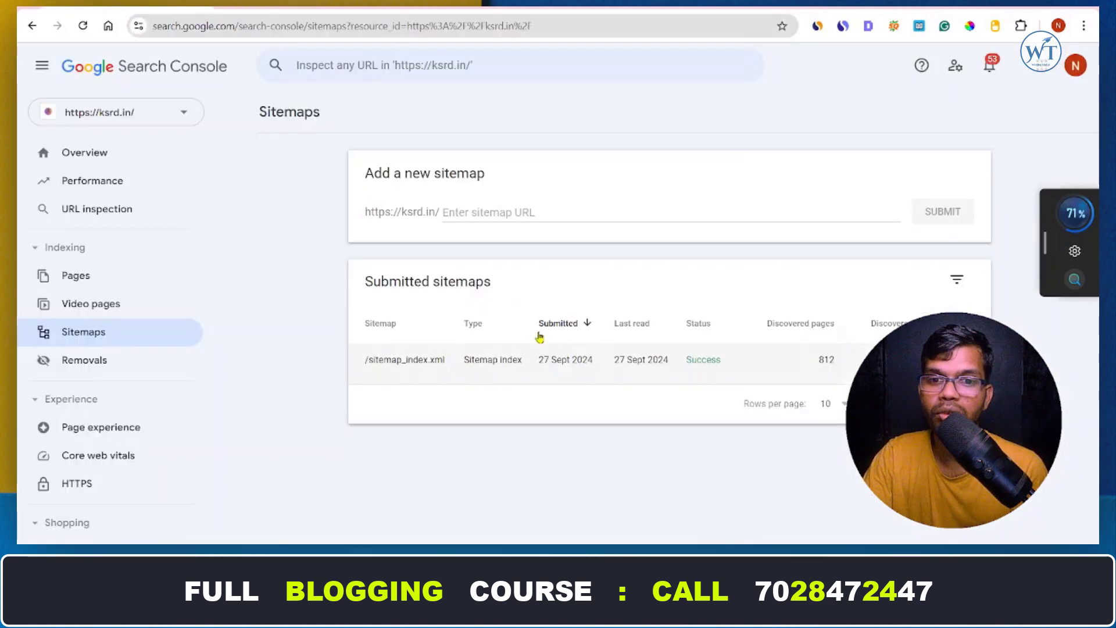
Step: Check the sitemap_index.xml details again, return to the Sitemaps overview and reopen them to inspect Sitemaps read
click(600, 384)
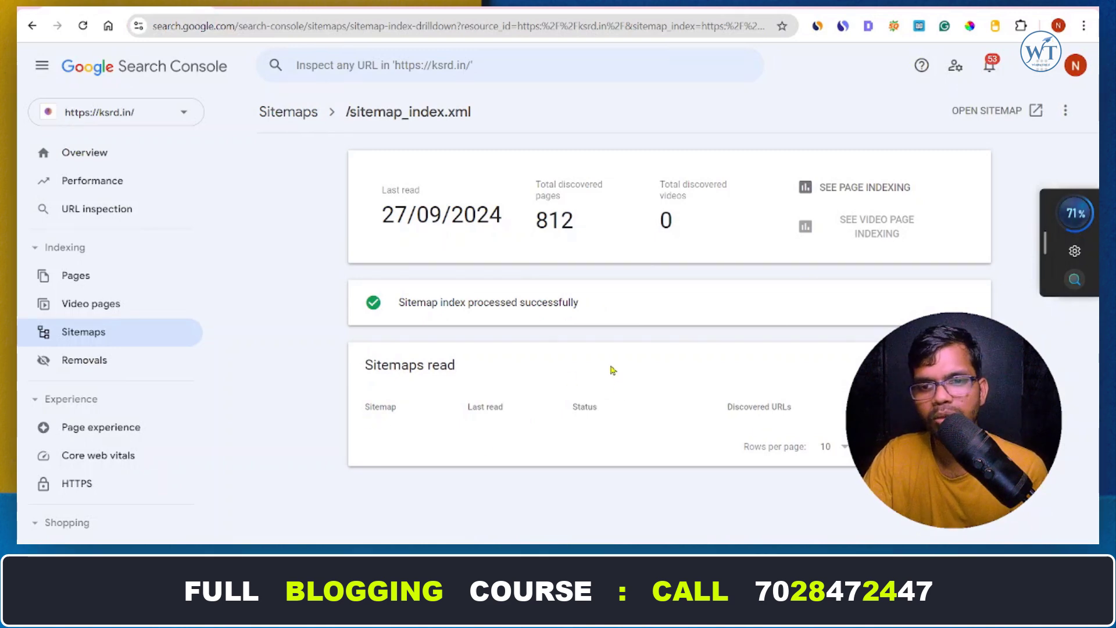
click(284, 112)
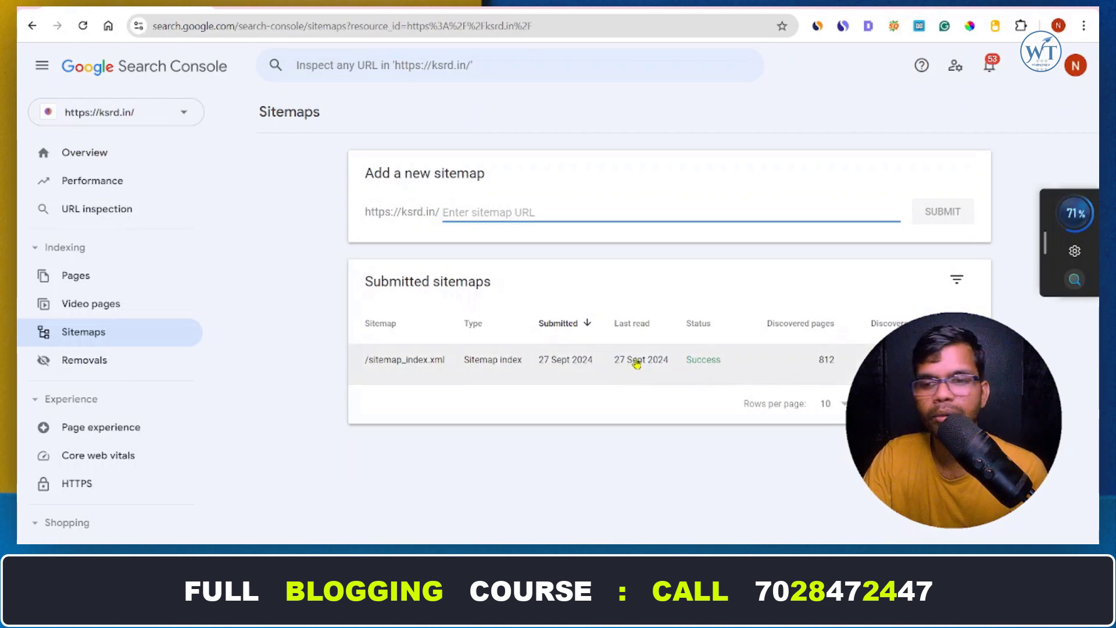
click(543, 373)
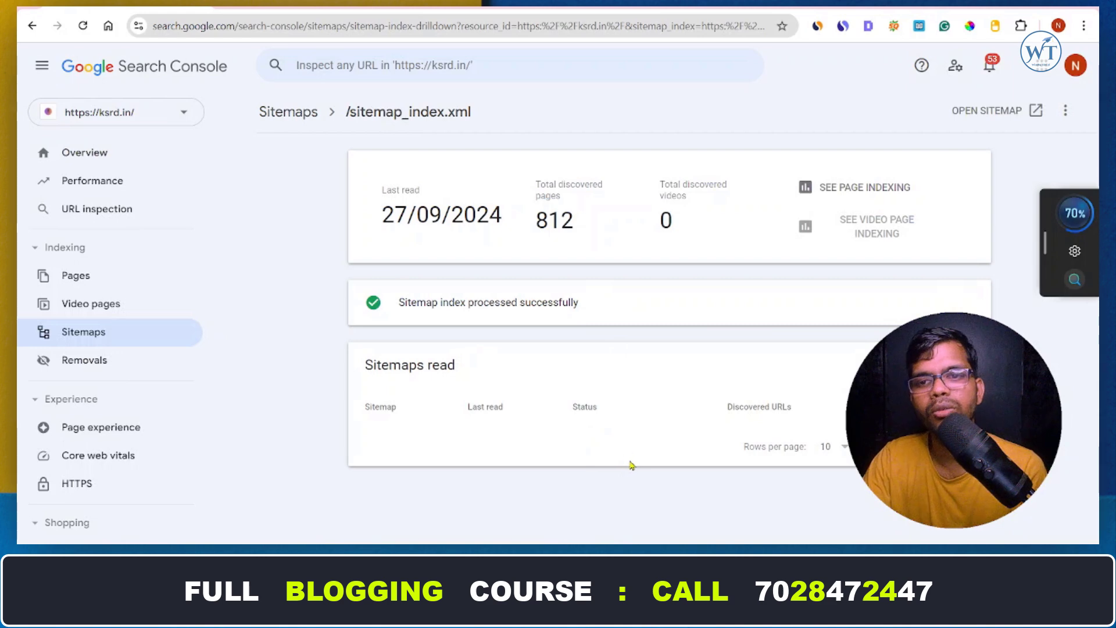